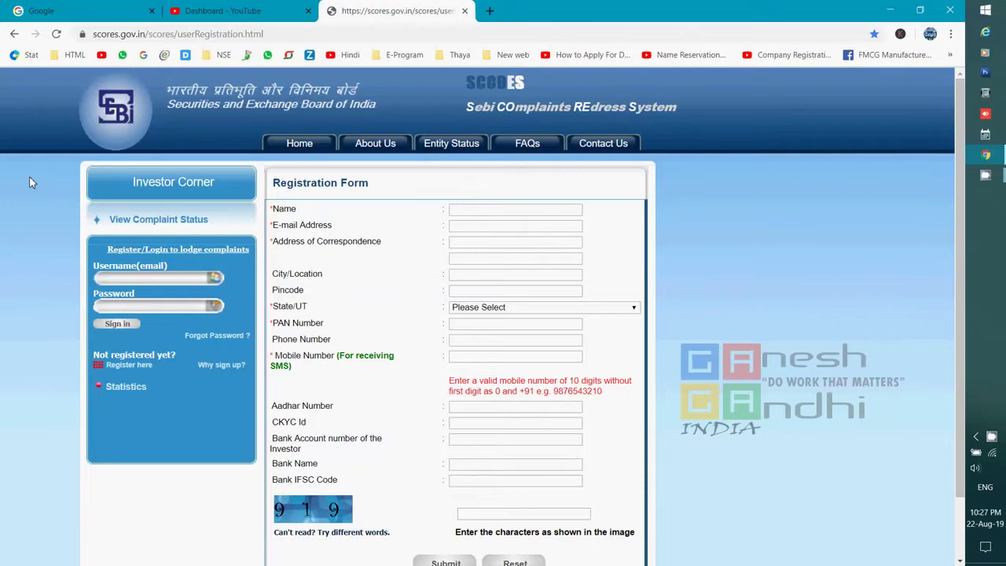
Step: View mrgaga.in/share in a new browser tab, closing it to return to the SCORES registration form
click(489, 12)
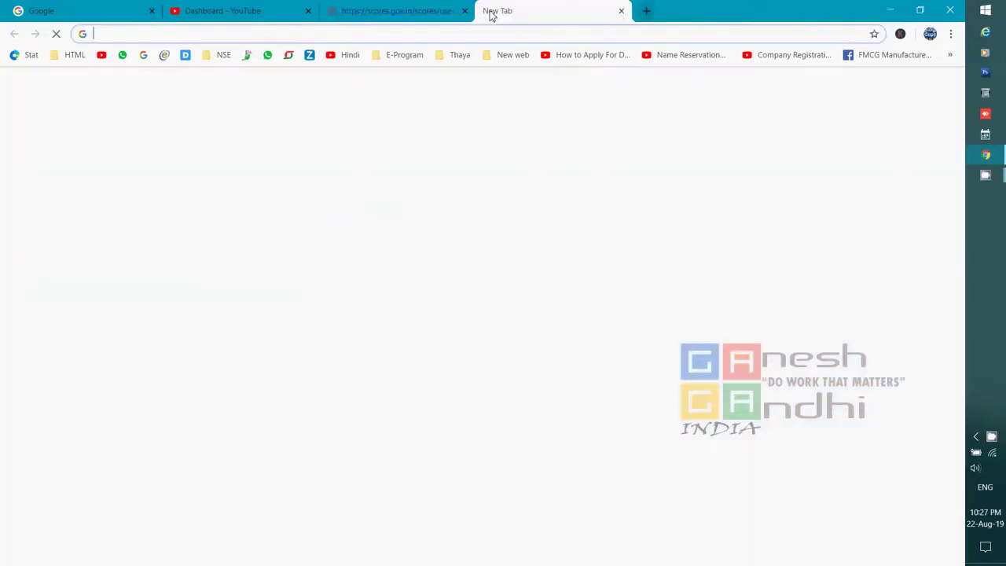
text(mrgaga.in)
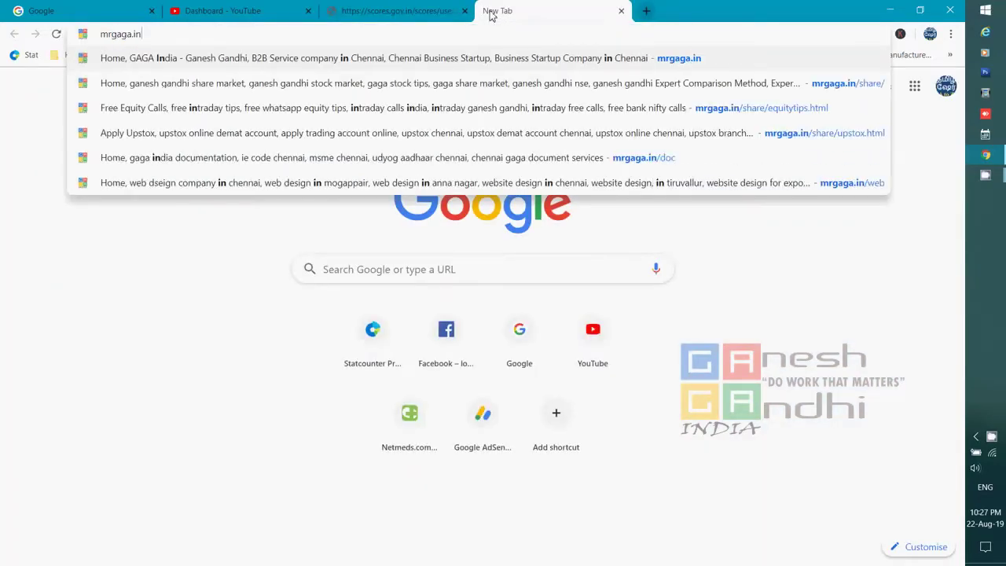
text(/share)
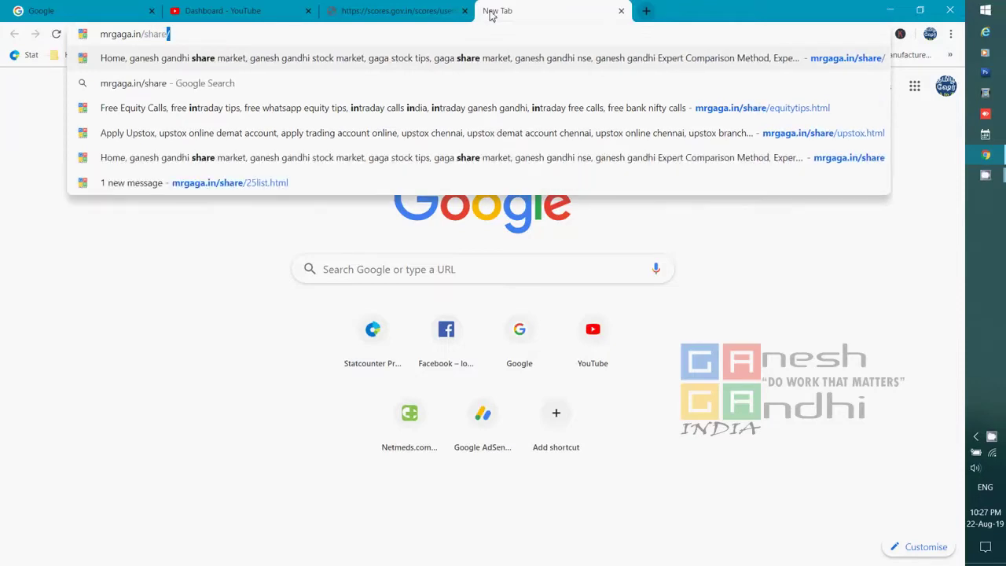
key(Return)
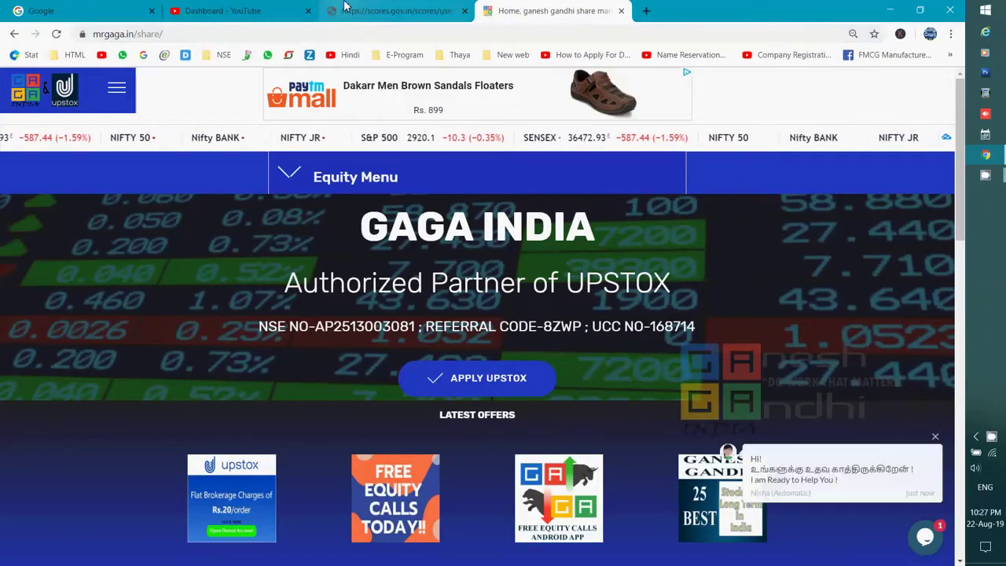
key(ctrl+shift+Tab)
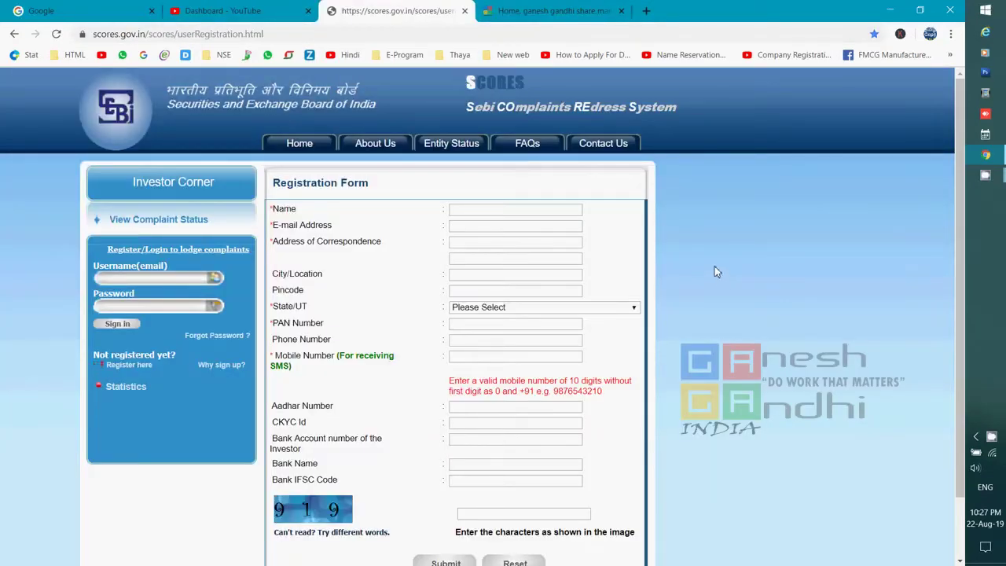
click(622, 11)
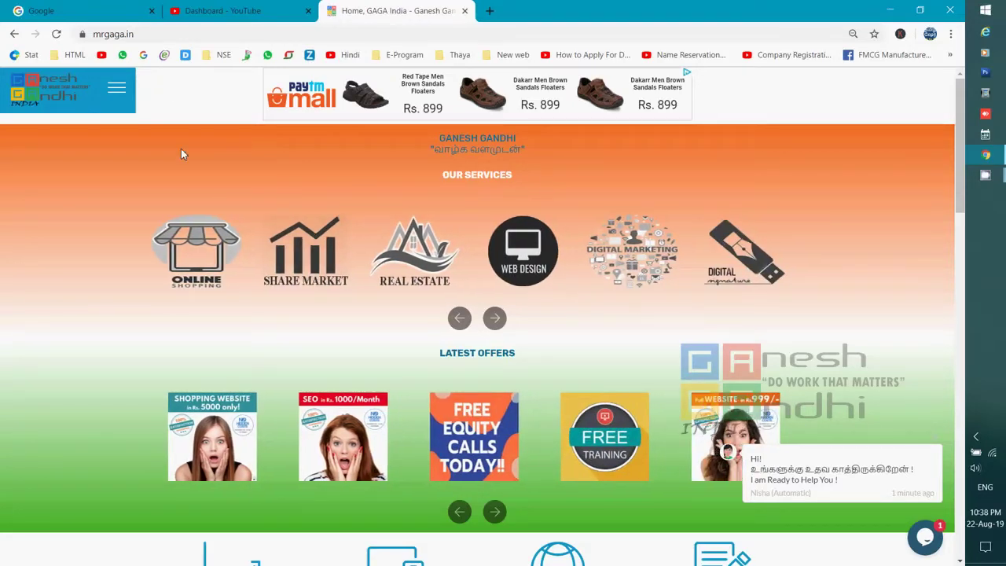
Step: Open the Feedback / Complaint page from the footer links of the mrgaga.in home page
scroll(178, 135, down, 8)
scroll(162, 149, down, 9)
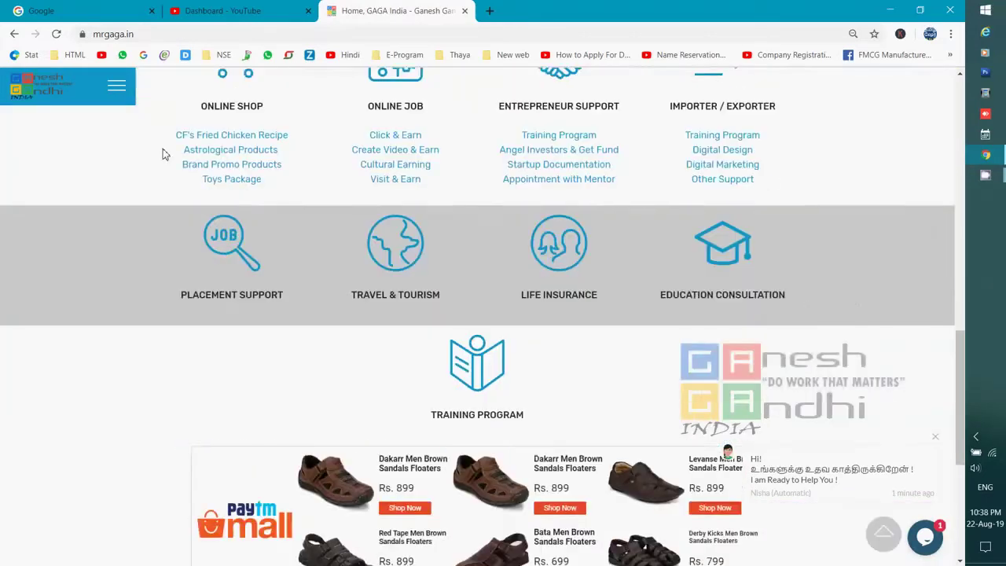
click(227, 426)
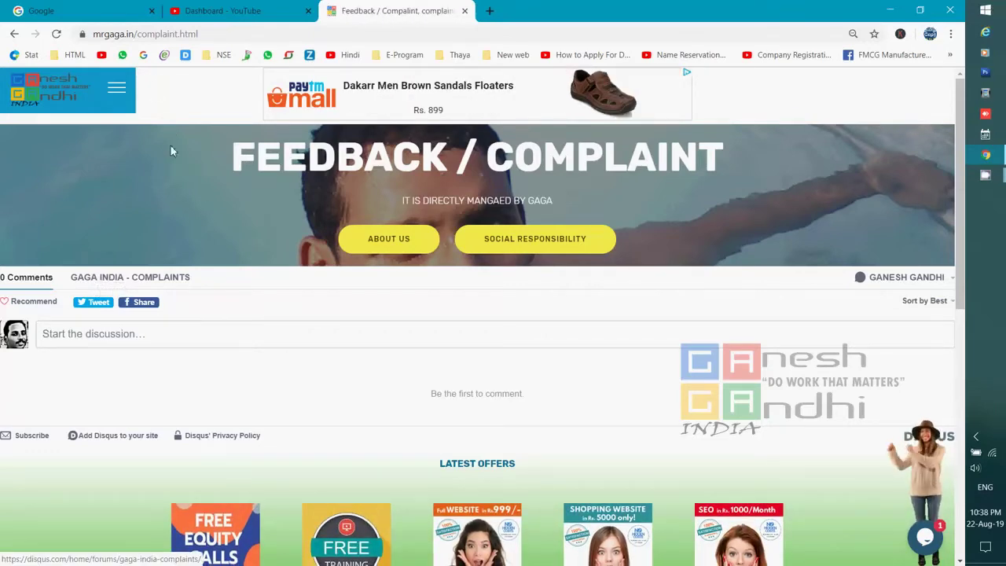
Step: Reopen the Feedback / Complaint page from its footer links and activate the discussion comment box
scroll(175, 184, down, 7)
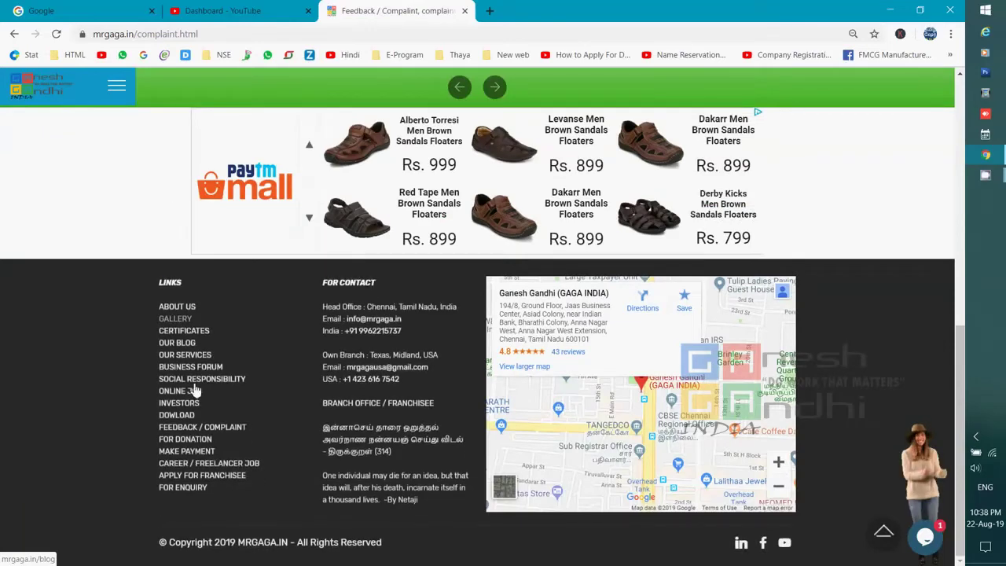
click(198, 433)
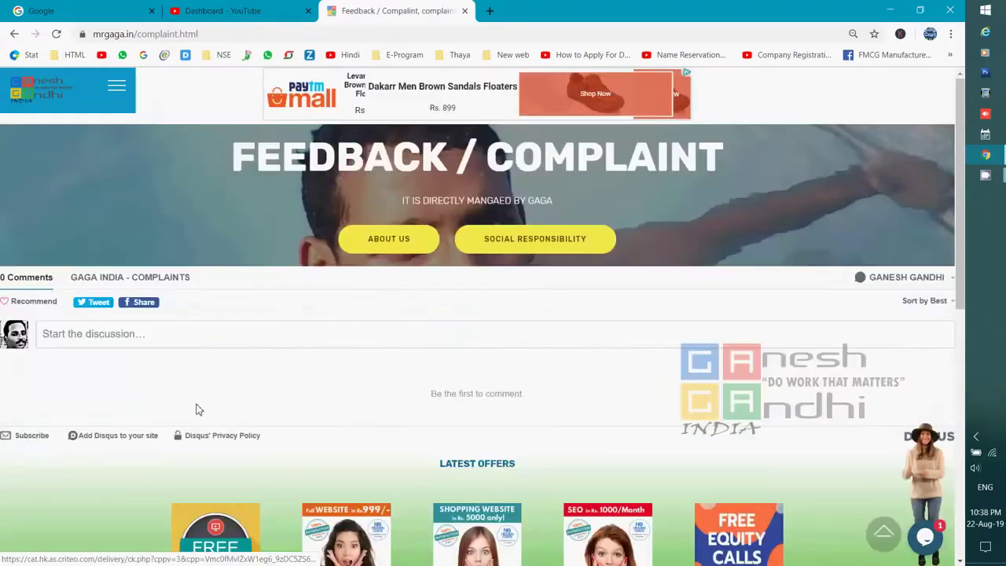
click(150, 333)
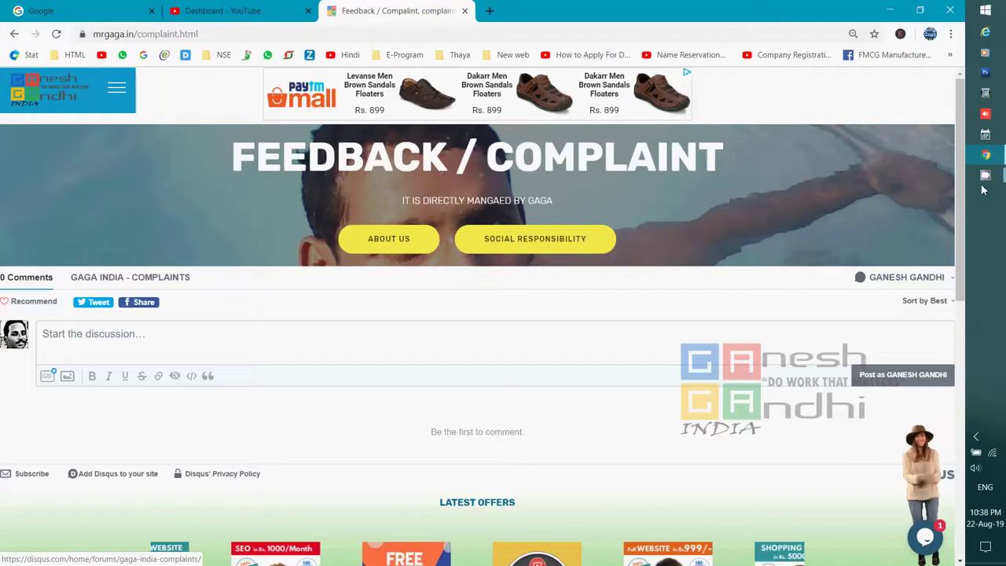
mouse_move(985, 114)
click(894, 123)
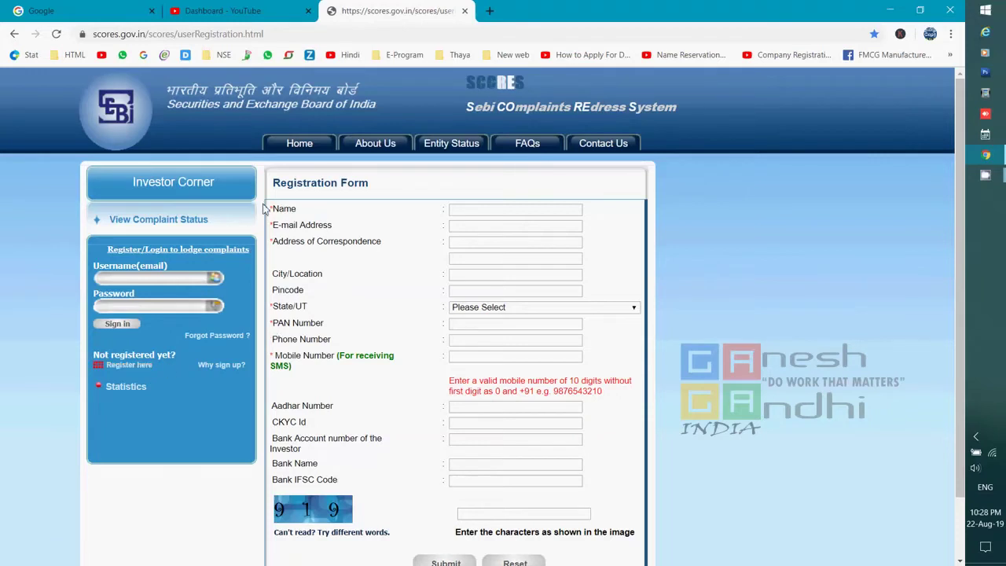
Step: Review the SCORES registration form's personal detail fields from Name and E-mail Address through Mobile Number and Aadhar Number
mouse_move(445, 220)
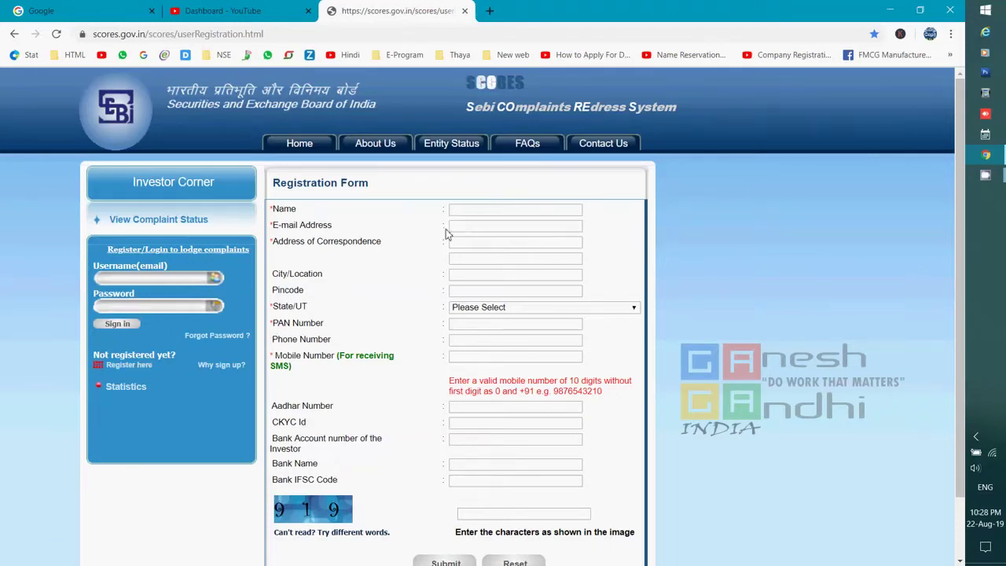
mouse_move(484, 223)
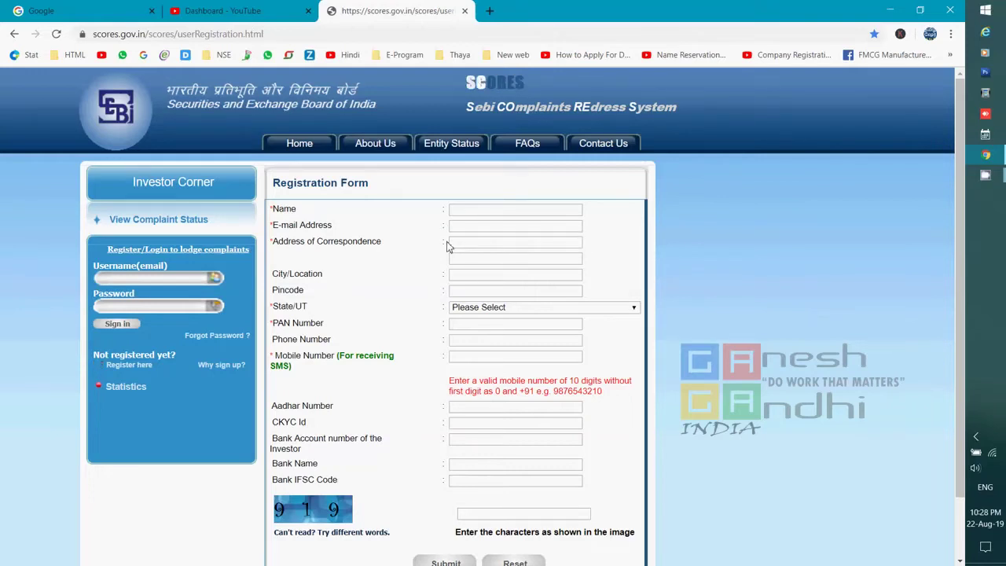
mouse_move(480, 241)
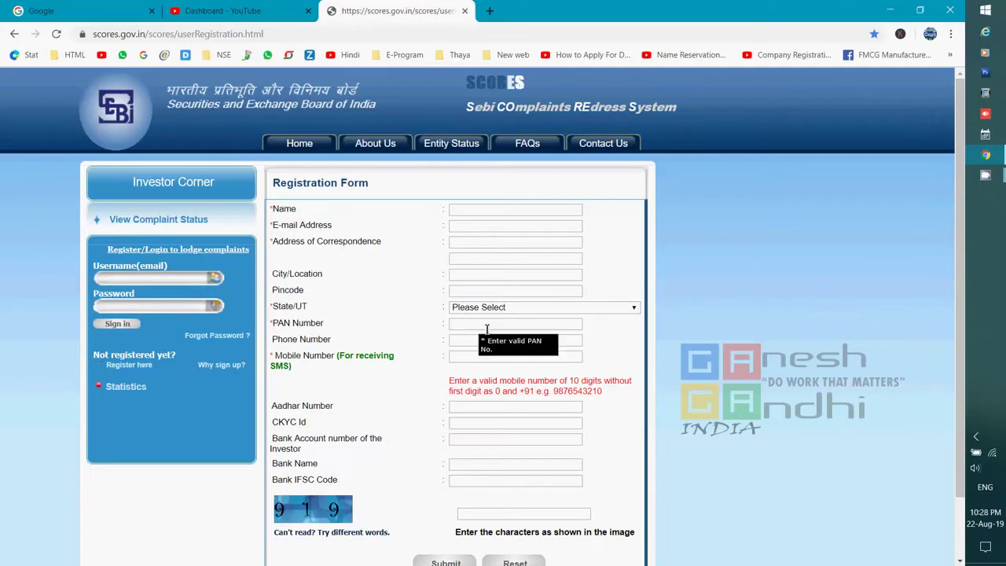
mouse_move(454, 339)
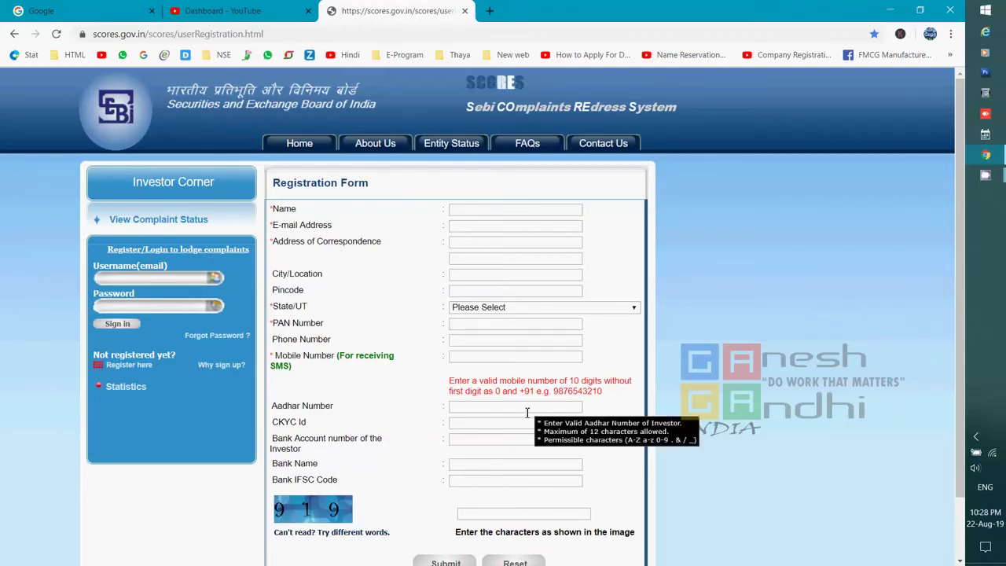
Step: Examine the CKYC Id field of the registration form, highlighting its label
drag(328, 423, 282, 422)
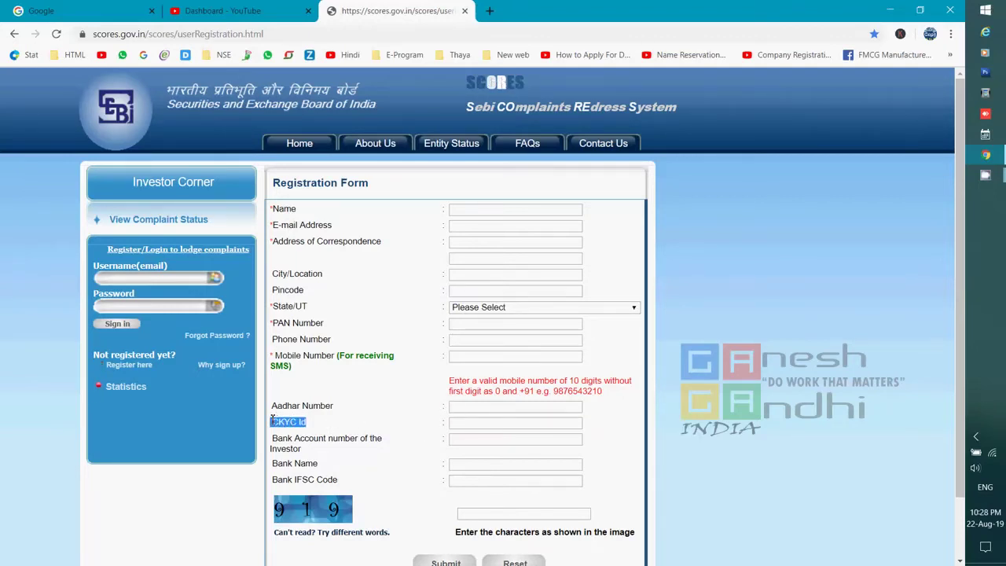
click(316, 425)
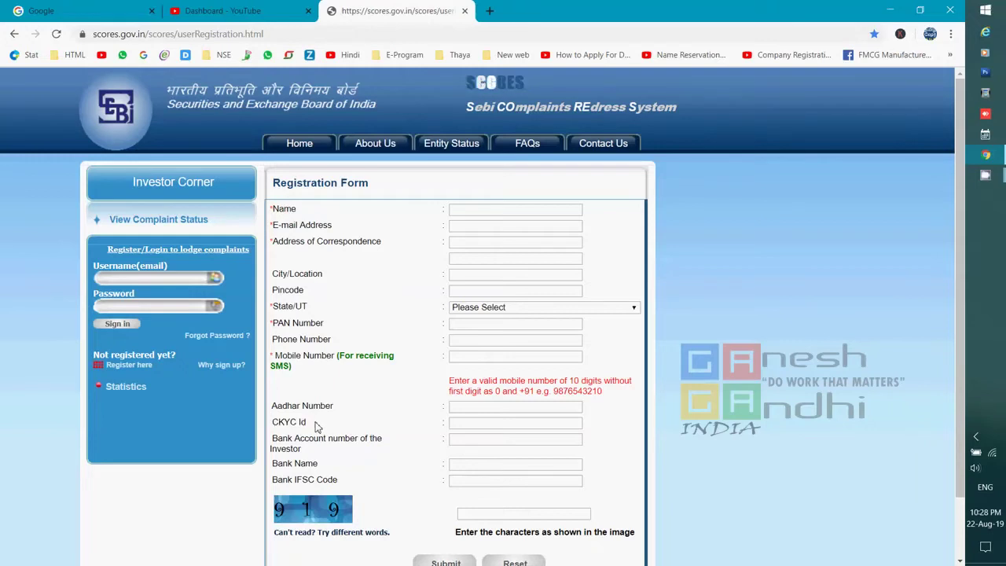
drag(316, 425, 270, 424)
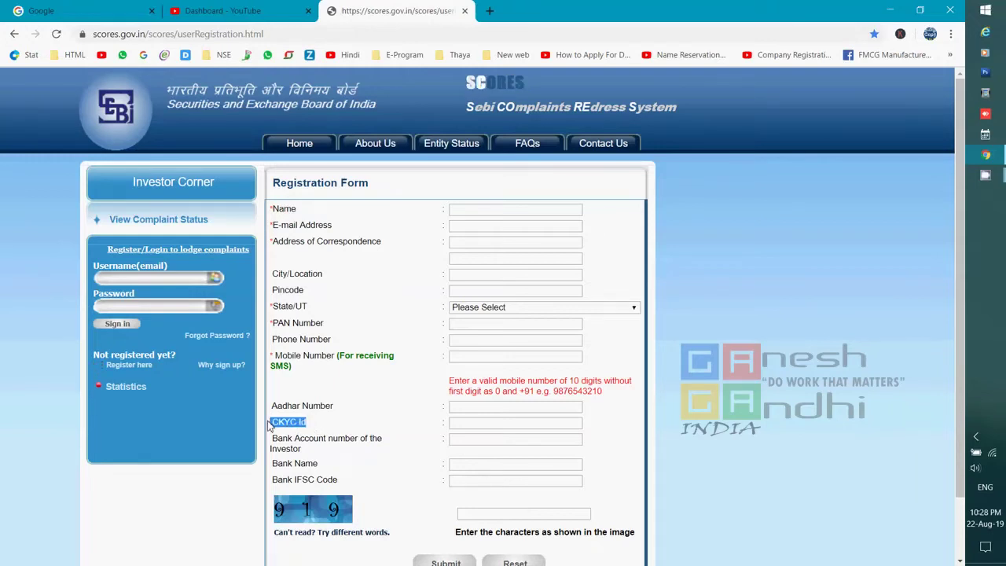
click(331, 430)
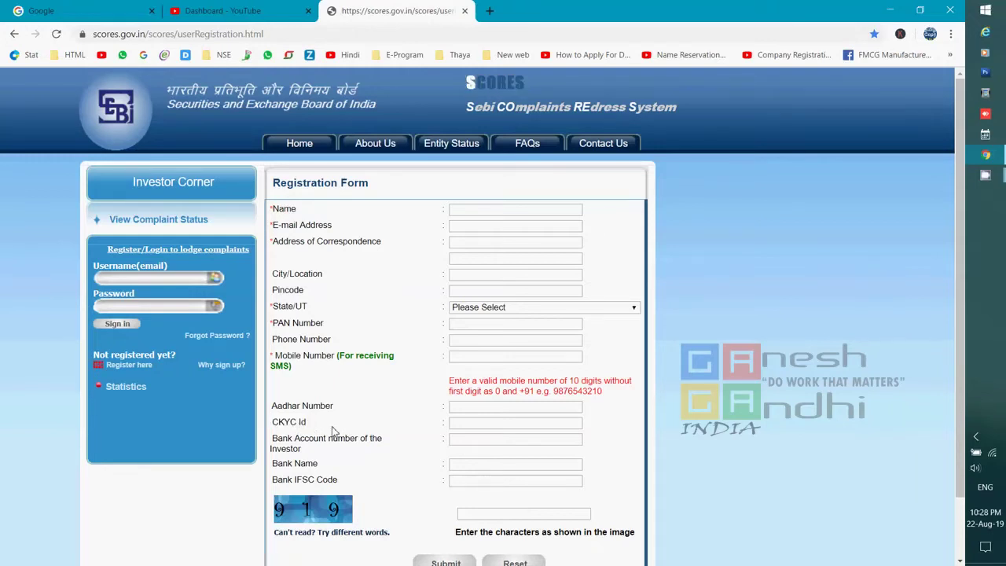
drag(303, 422, 272, 423)
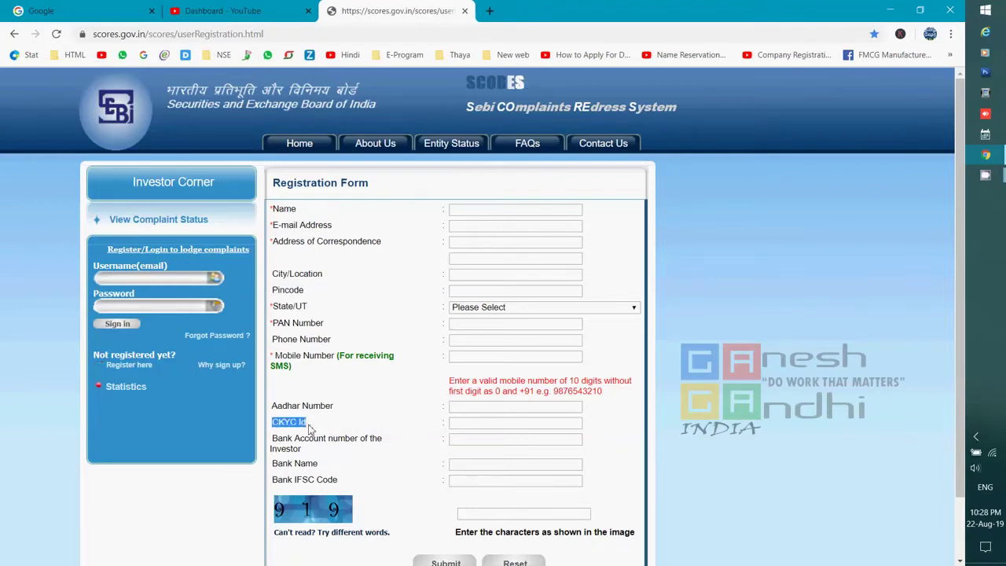
click(284, 428)
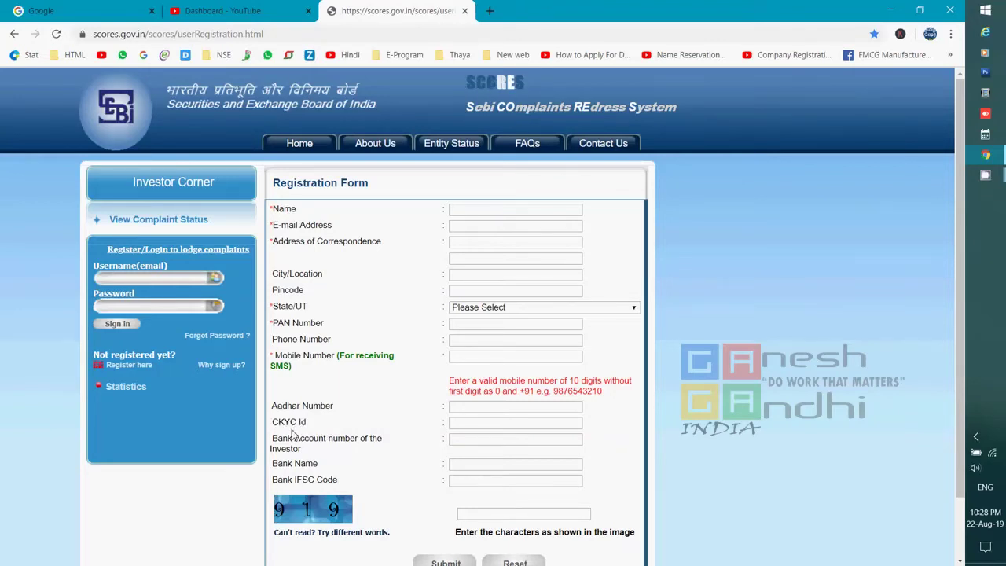
drag(274, 422, 302, 421)
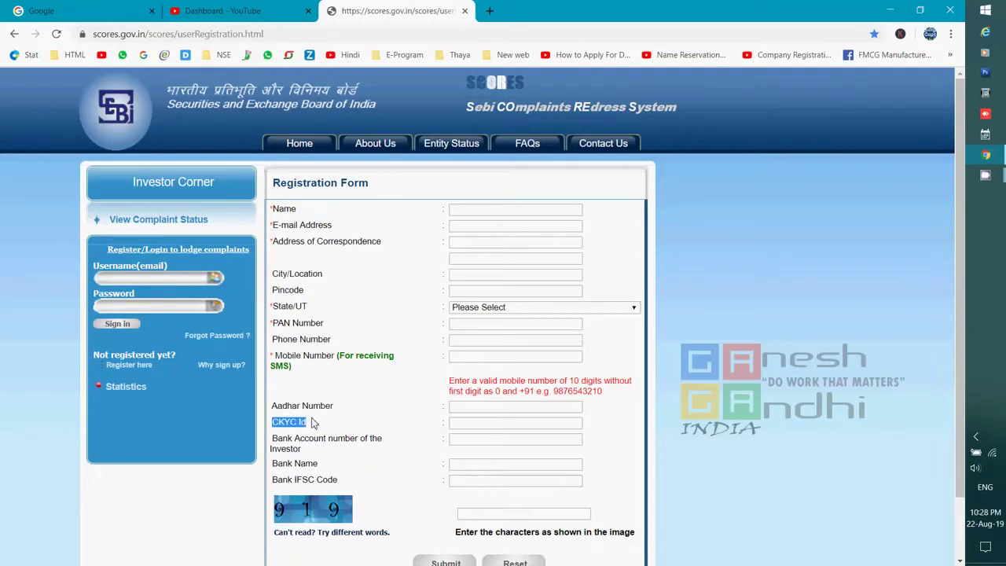
click(464, 423)
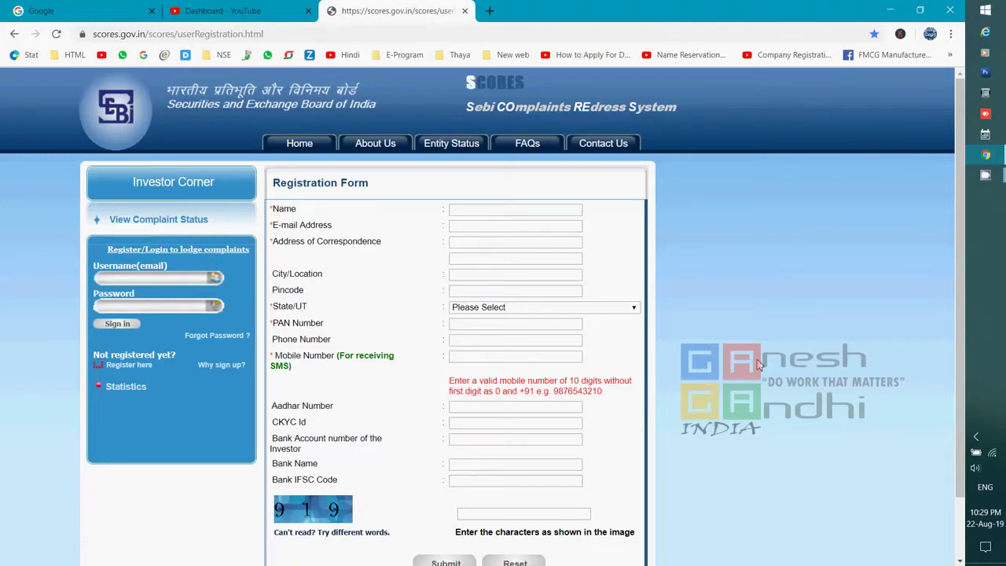
triple_click(318, 427)
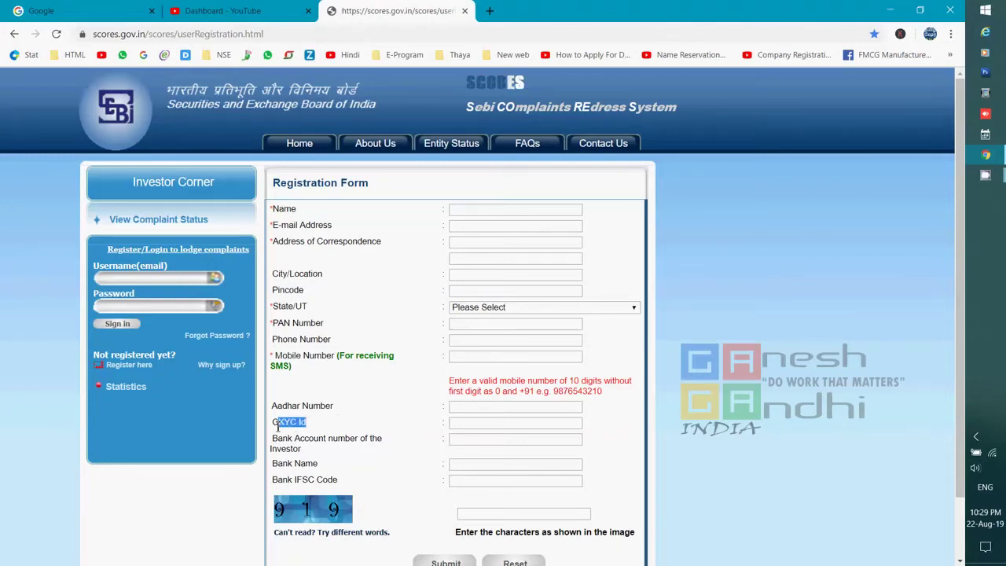
click(327, 421)
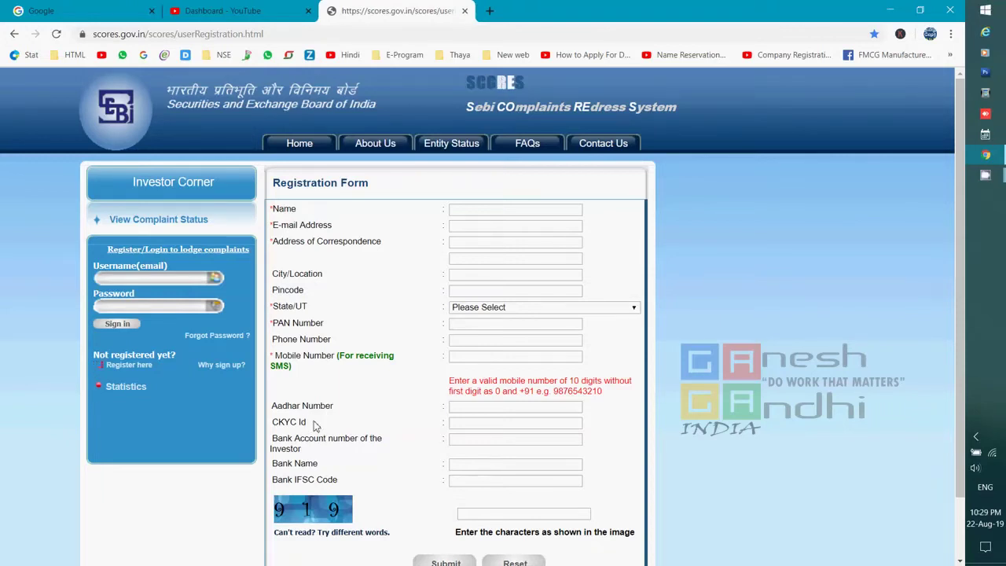
drag(307, 423, 280, 421)
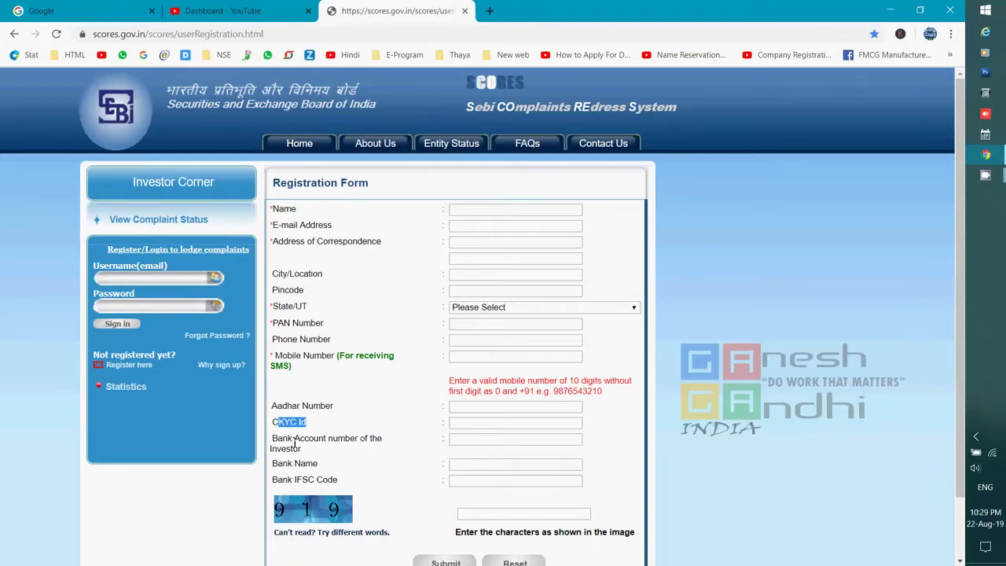
Step: Go through the form's CKYC Id, Bank Account number, Bank Name and Bank IFSC Code fields without filling them in
click(459, 480)
click(460, 465)
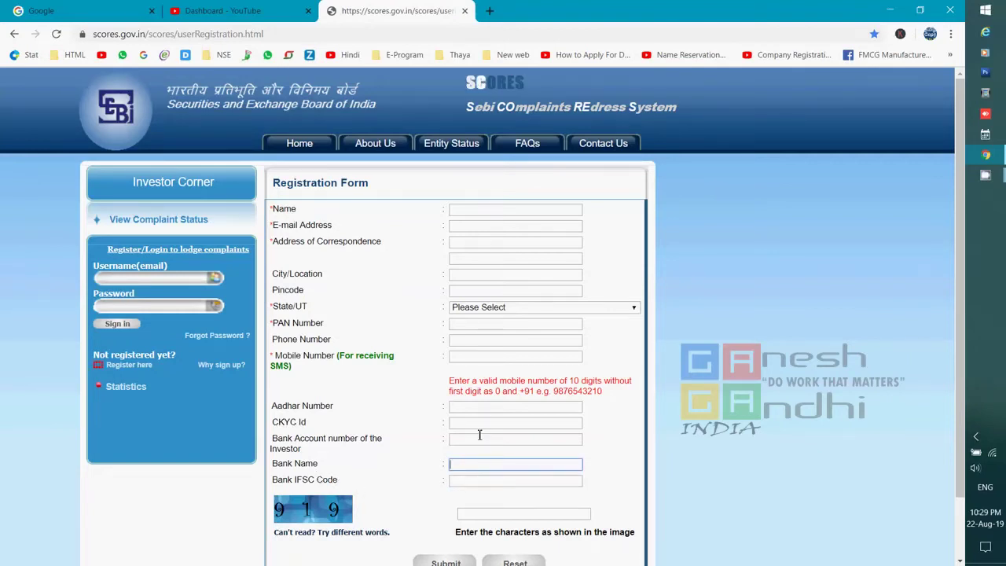
click(481, 437)
click(469, 424)
click(462, 441)
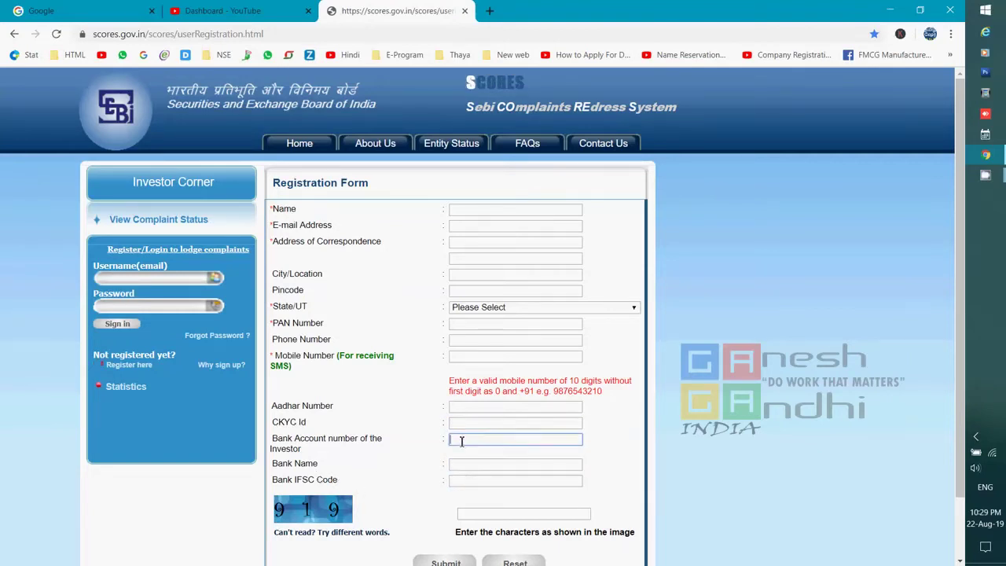
click(459, 477)
click(454, 466)
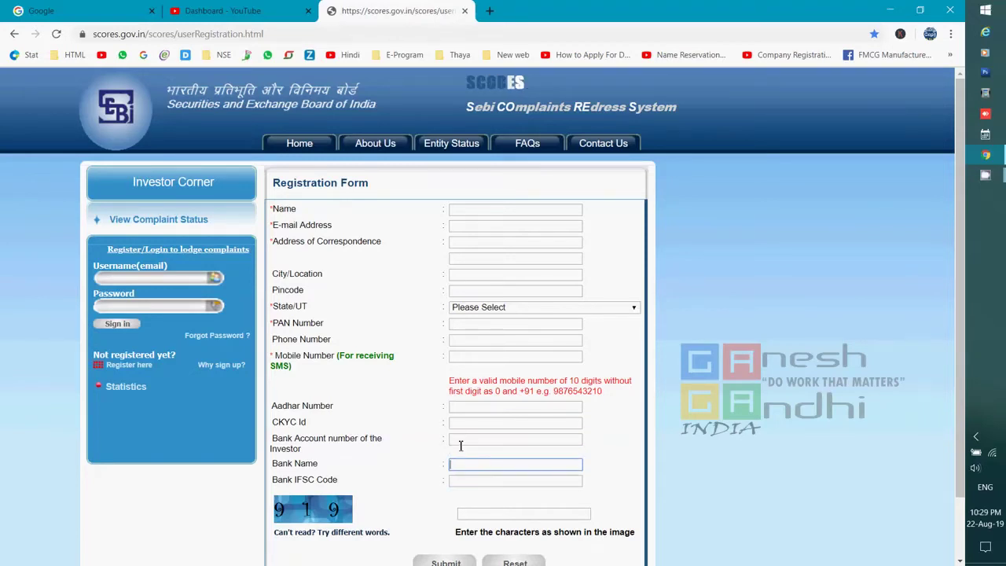
click(459, 444)
click(464, 464)
click(460, 442)
click(456, 465)
click(455, 478)
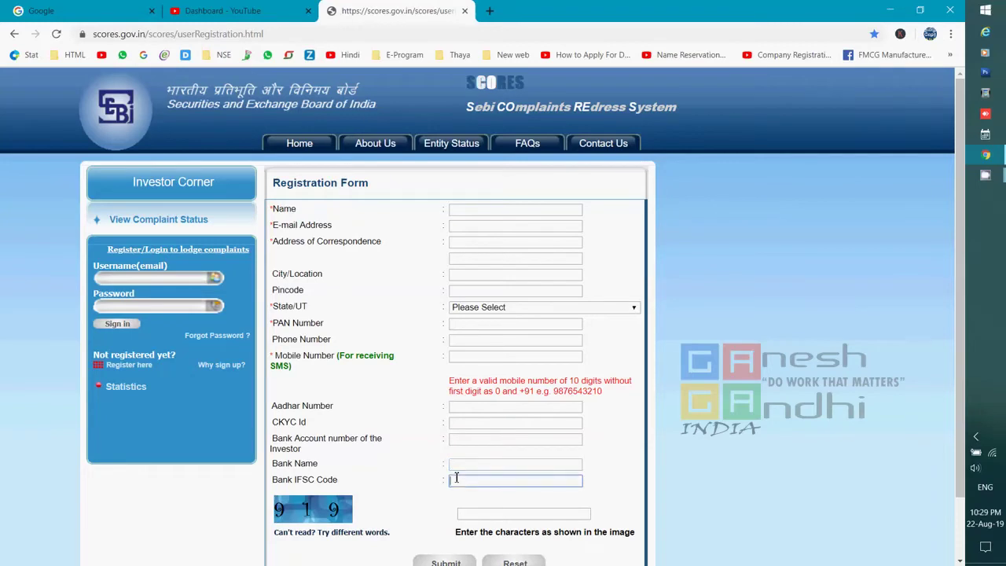
click(456, 465)
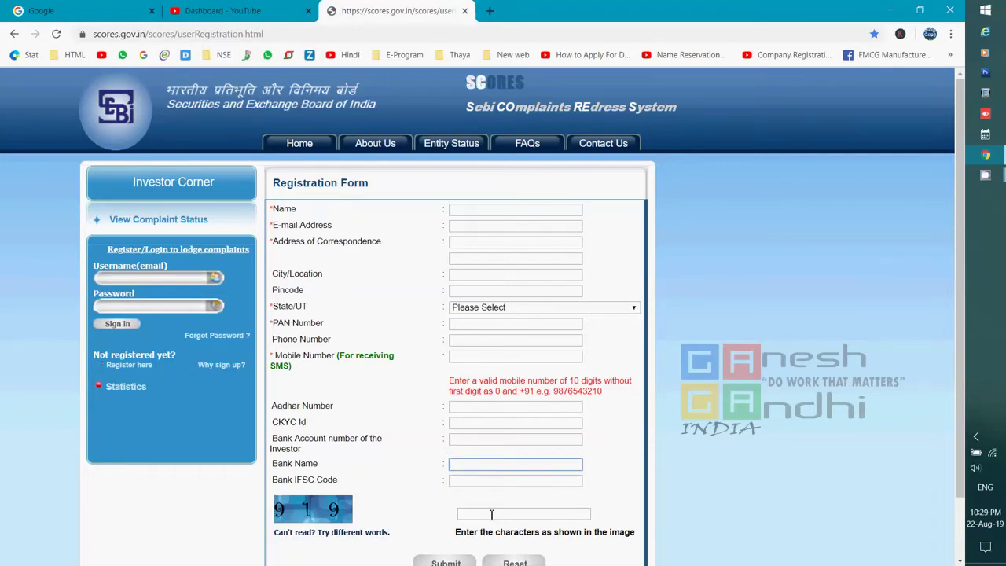
Step: Sign in to the SCORES investor account through the Username (email) and Password login
scroll(374, 511, down, 1)
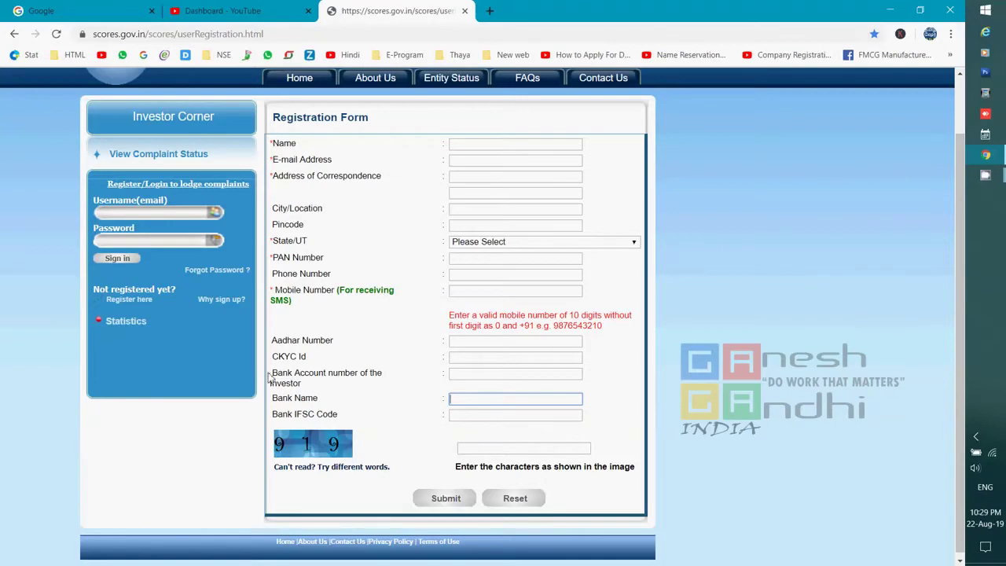
click(140, 213)
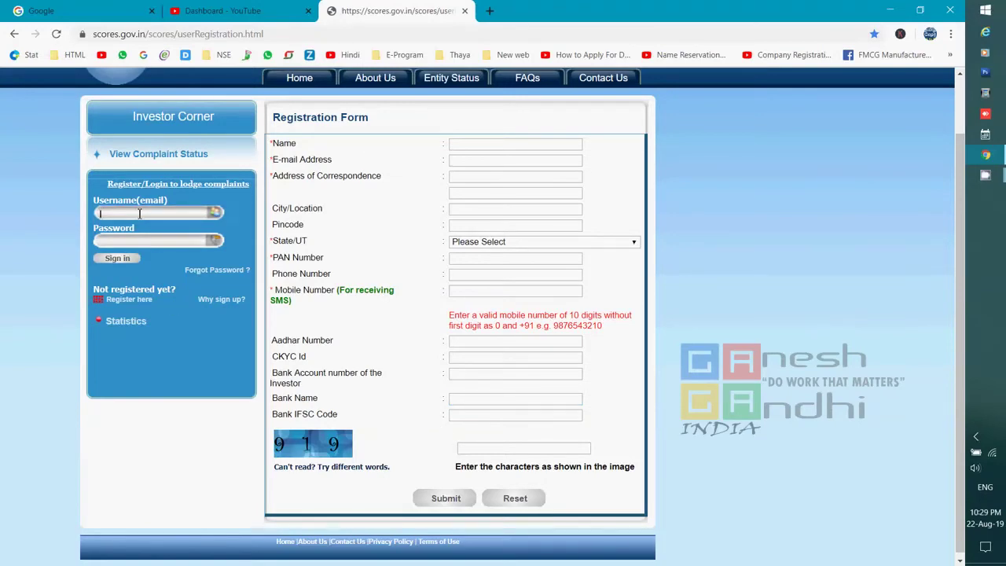
click(120, 260)
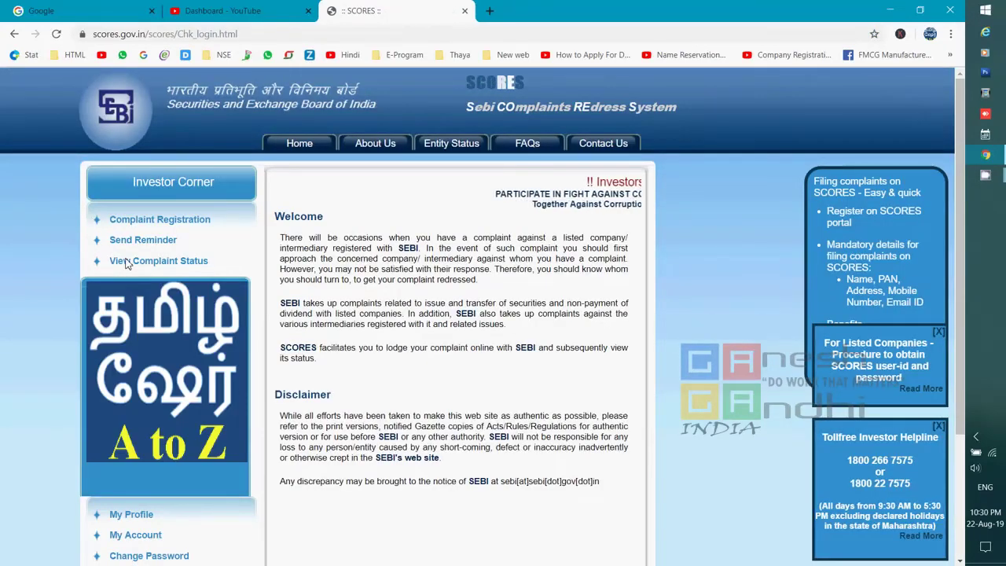
Step: Open the complaint registration form and review its personal details fields down to the complaint categories
click(171, 228)
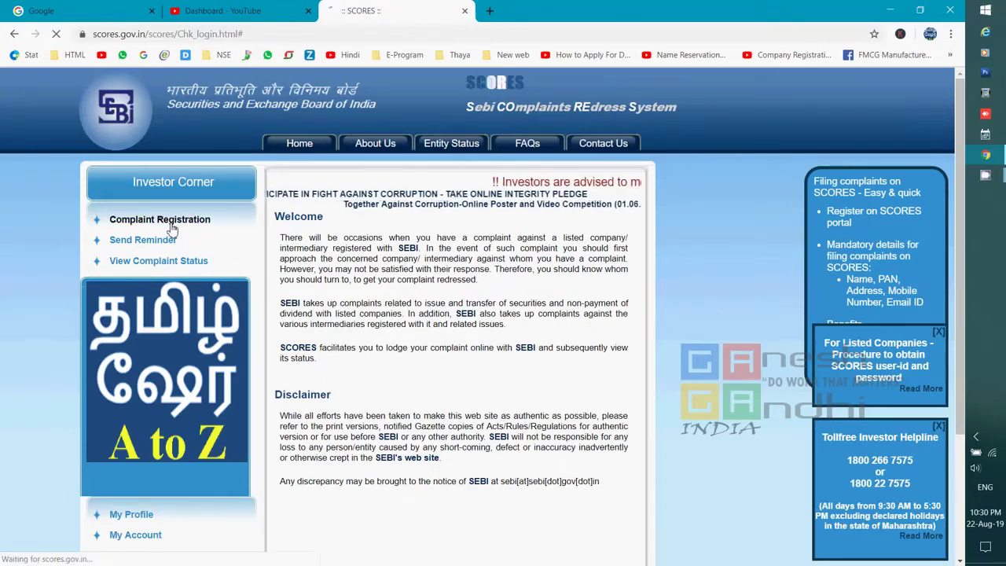
scroll(236, 220, down, 1)
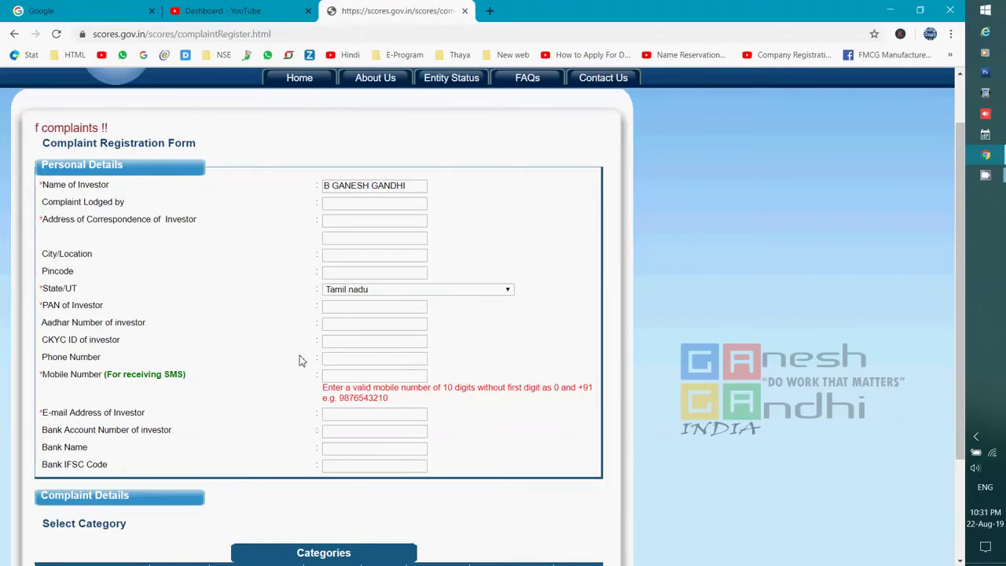
scroll(298, 360, down, 1)
scroll(299, 360, down, 3)
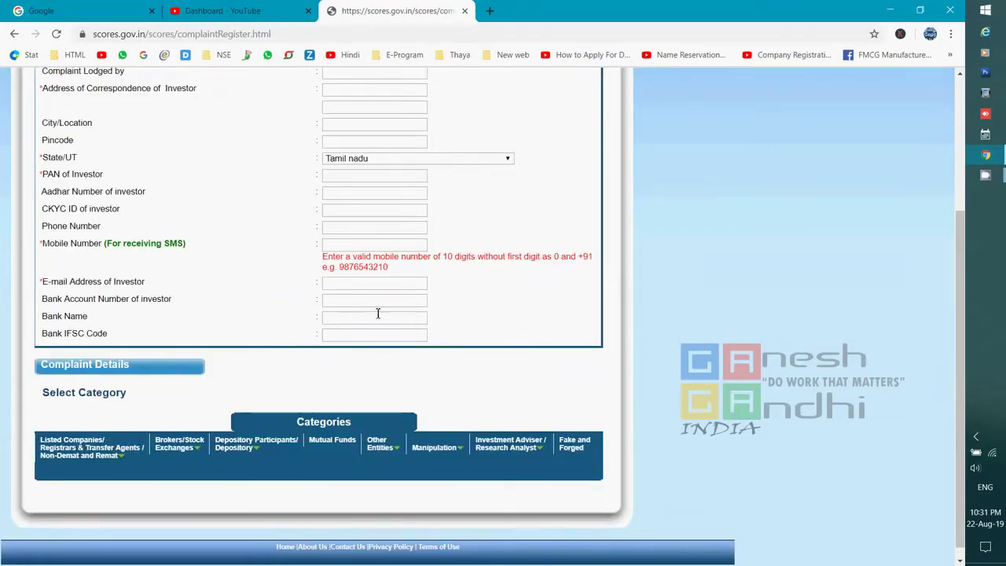
scroll(349, 302, down, 1)
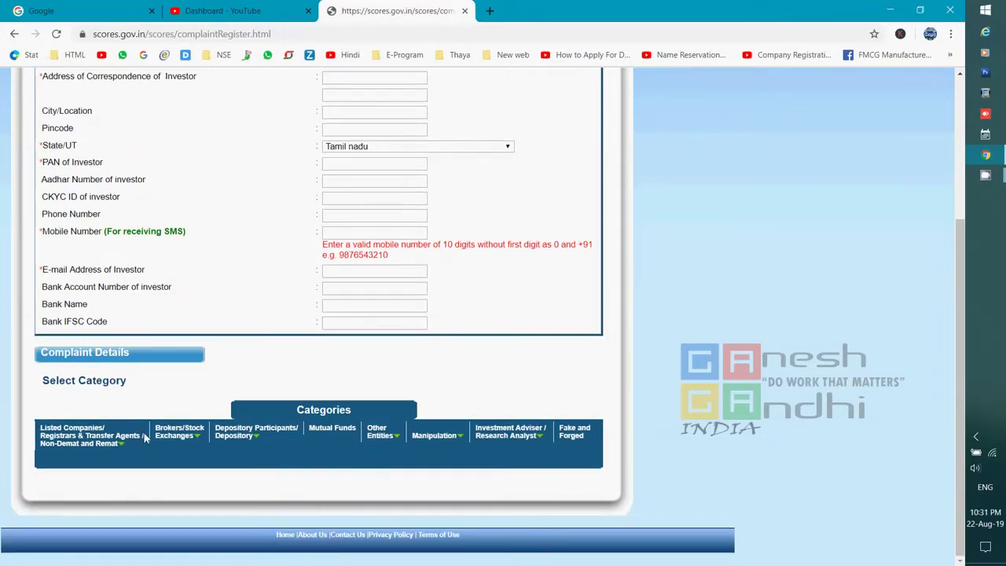
Step: Set the complaint category to Refund/Allotment/Dividend/Transfer/Bonus/Rights/Redemption/Interest under Listed Companies
mouse_move(113, 448)
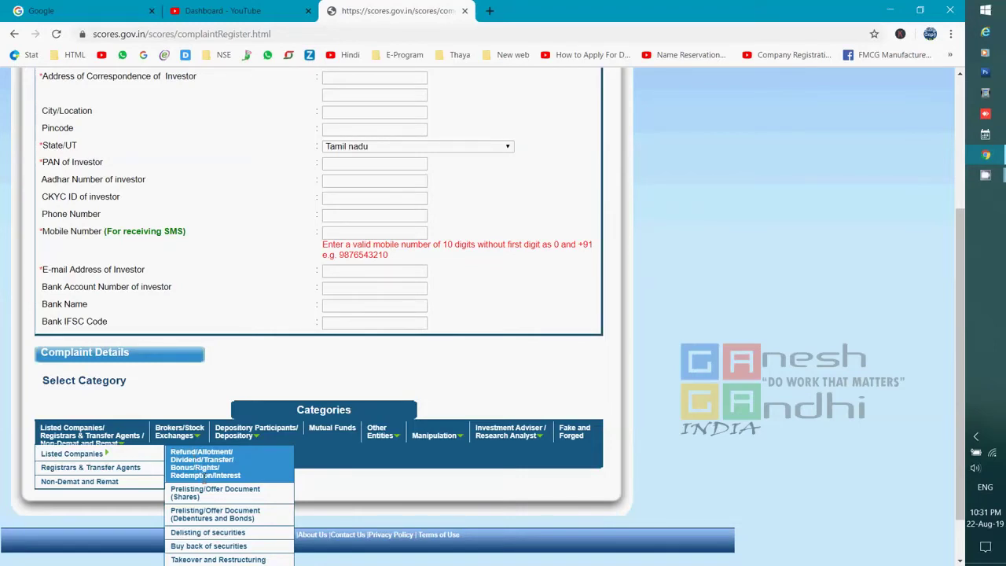
scroll(212, 514, down, 1)
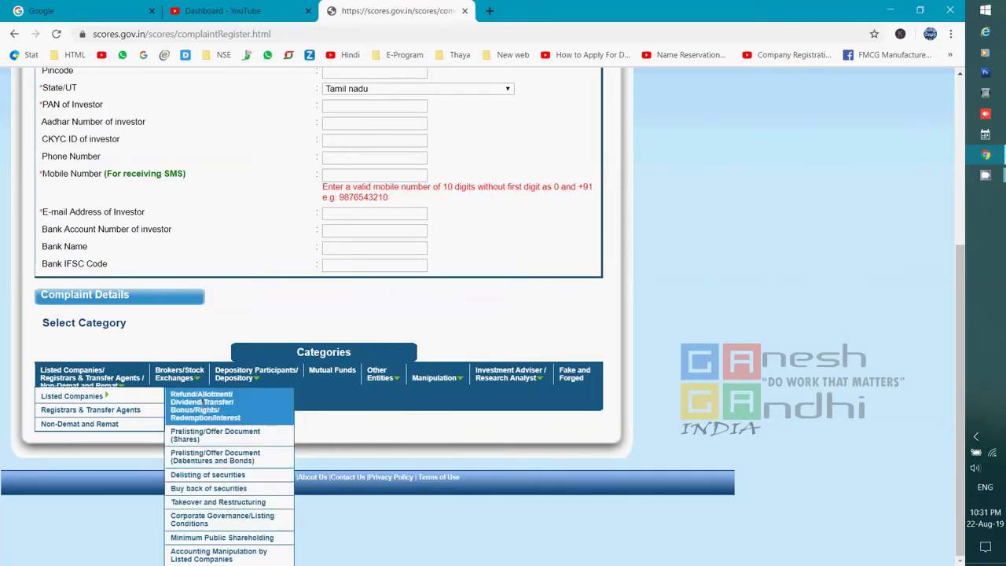
click(202, 402)
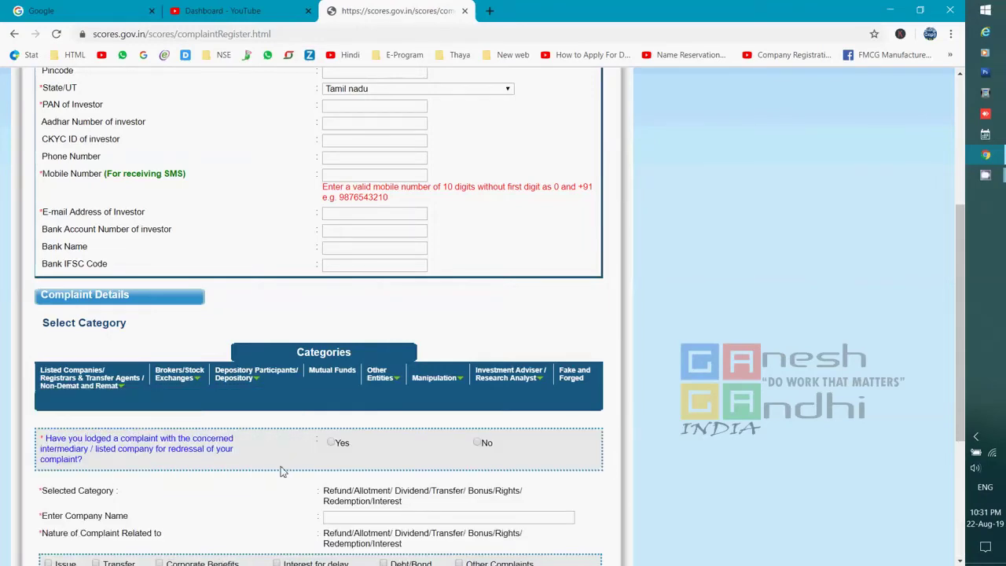
scroll(281, 471, down, 3)
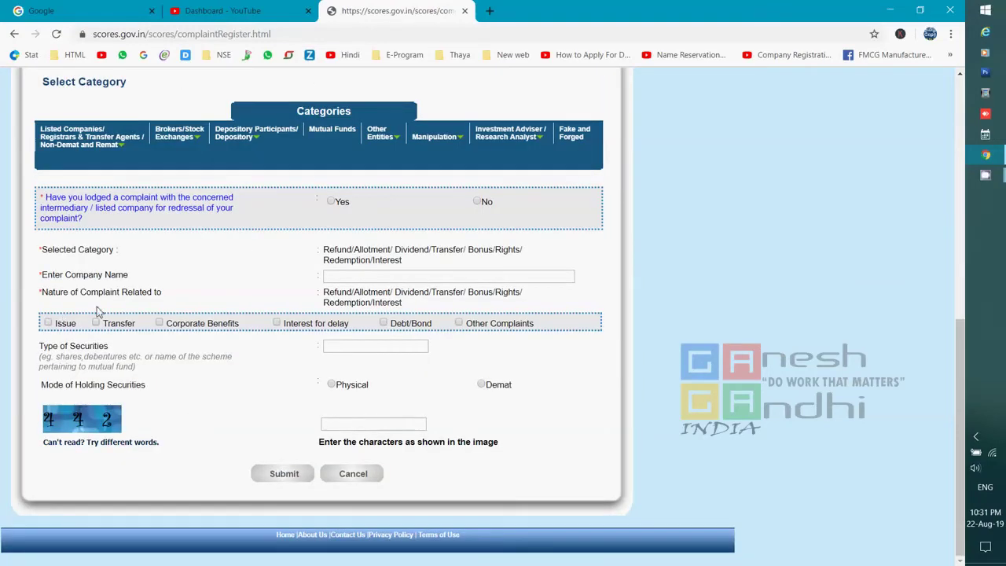
Step: Answer No to having lodged a complaint with the concerned intermediary or listed company, and activate the reasons field
click(352, 279)
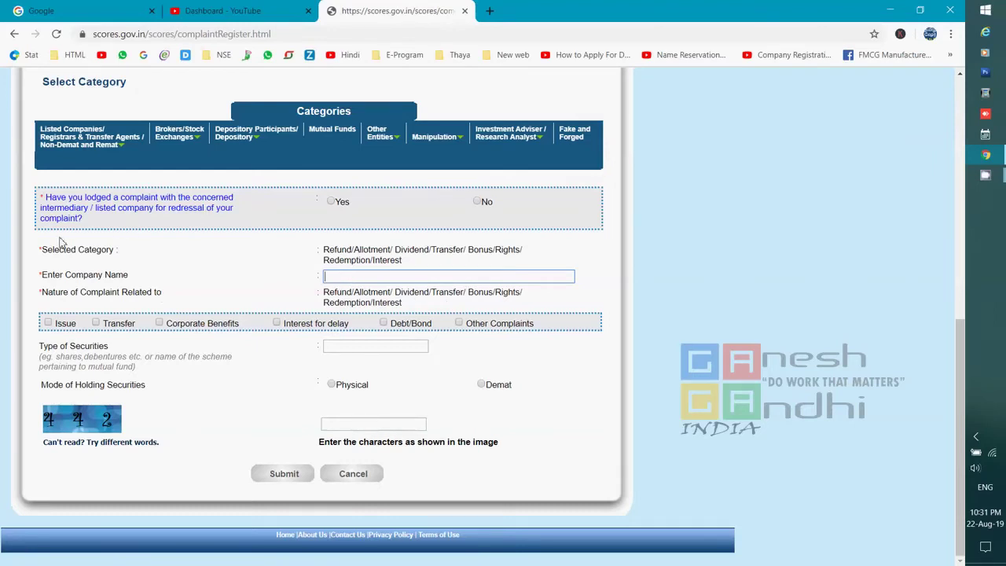
click(479, 202)
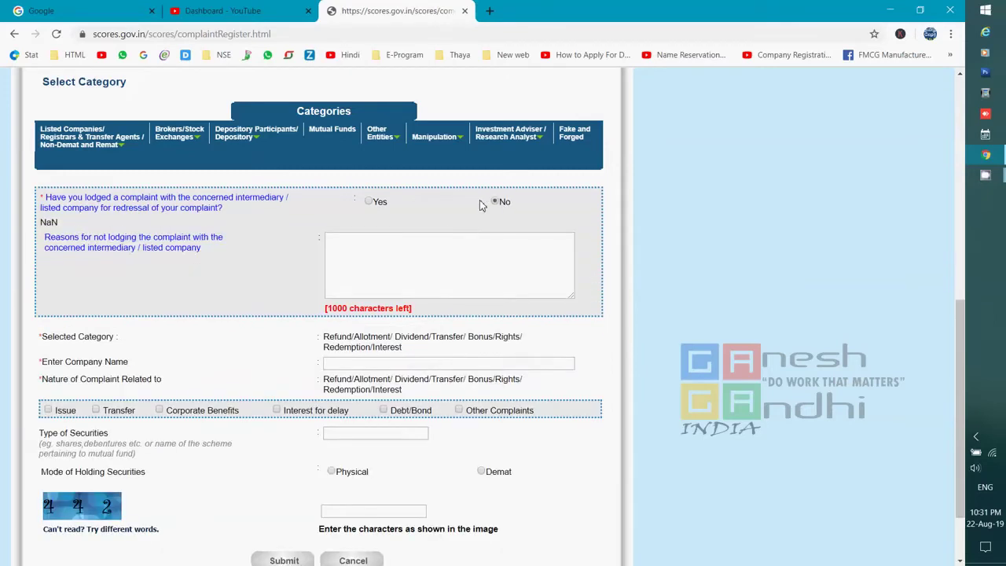
click(406, 250)
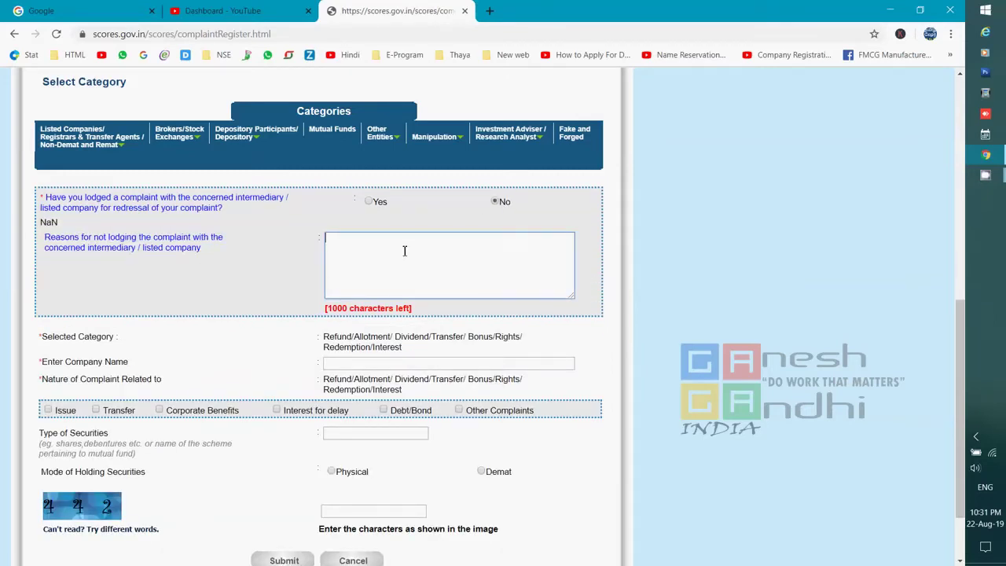
scroll(348, 266, down, 2)
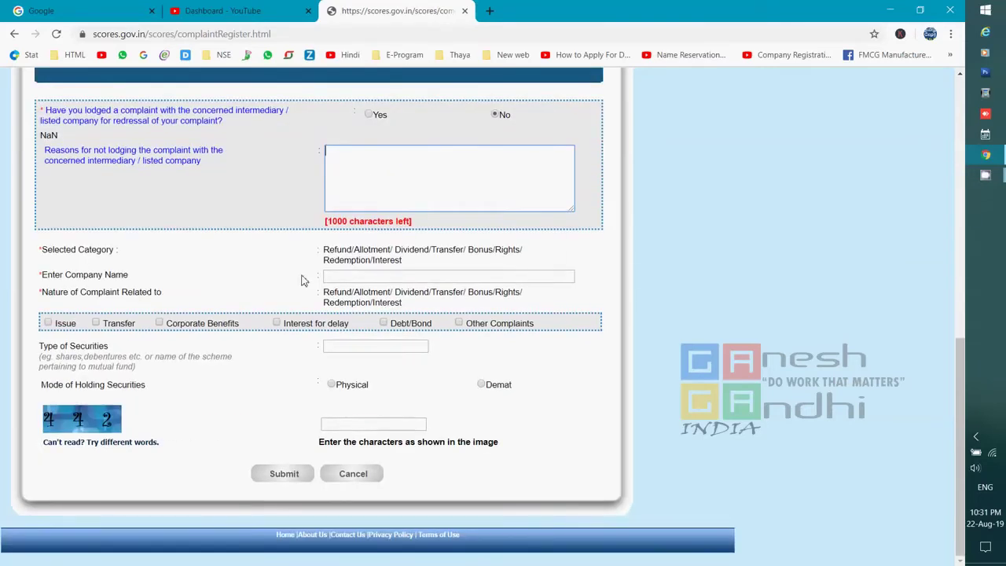
Step: Try the Physical mode of holding securities, switch it to Demat, and examine the DP ID and Client ID fields
click(331, 385)
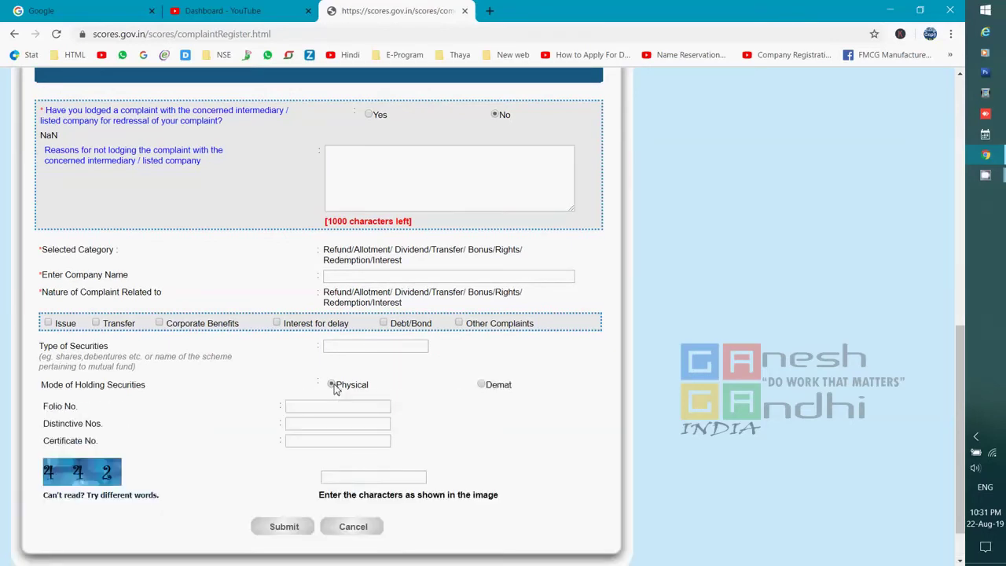
click(481, 386)
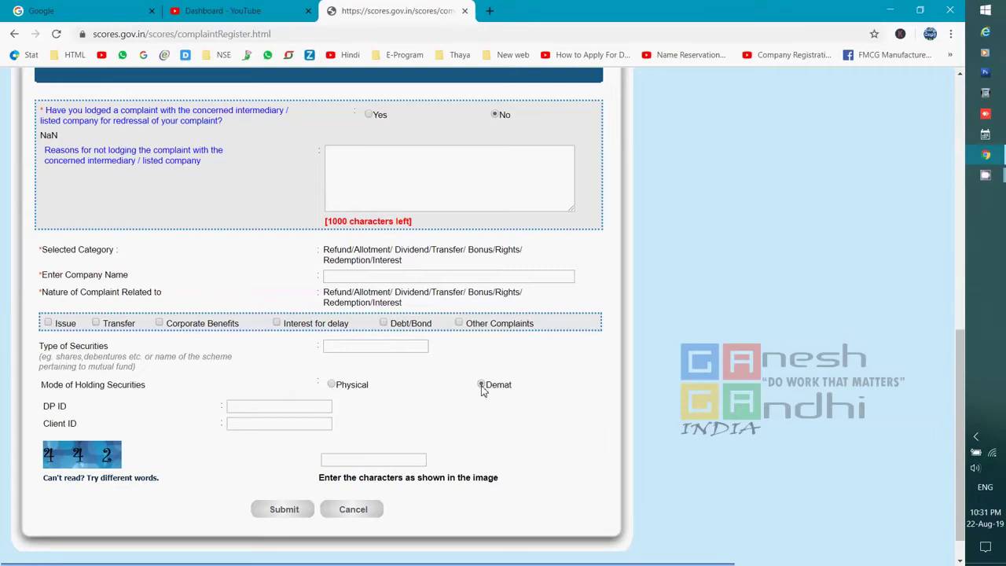
drag(69, 410, 85, 434)
Step: Change the complaint category to Sub-broker under Brokers/Stock Exchanges
scroll(251, 422, up, 4)
mouse_move(87, 376)
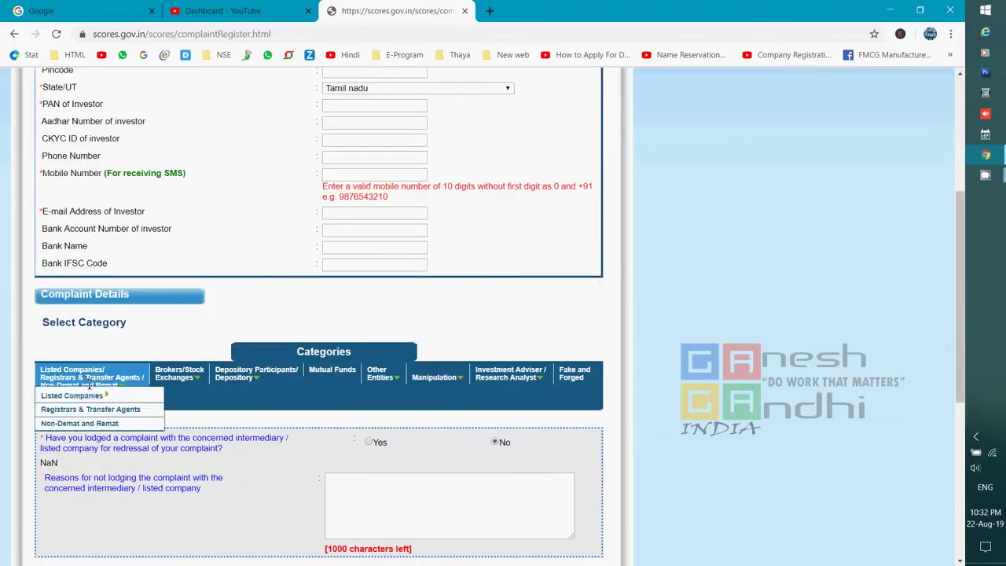
scroll(89, 385, down, 1)
scroll(89, 386, down, 1)
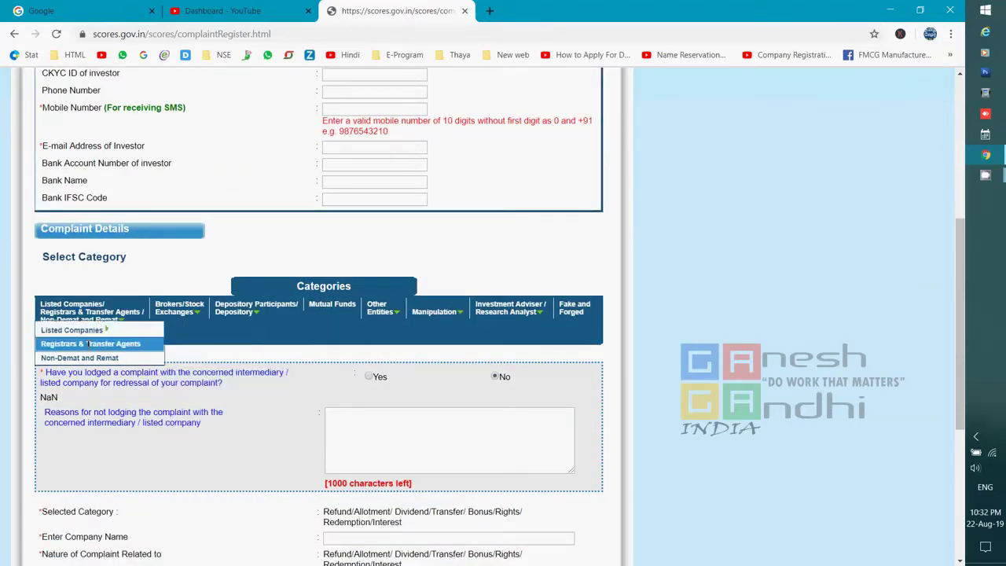
mouse_move(103, 333)
mouse_move(183, 313)
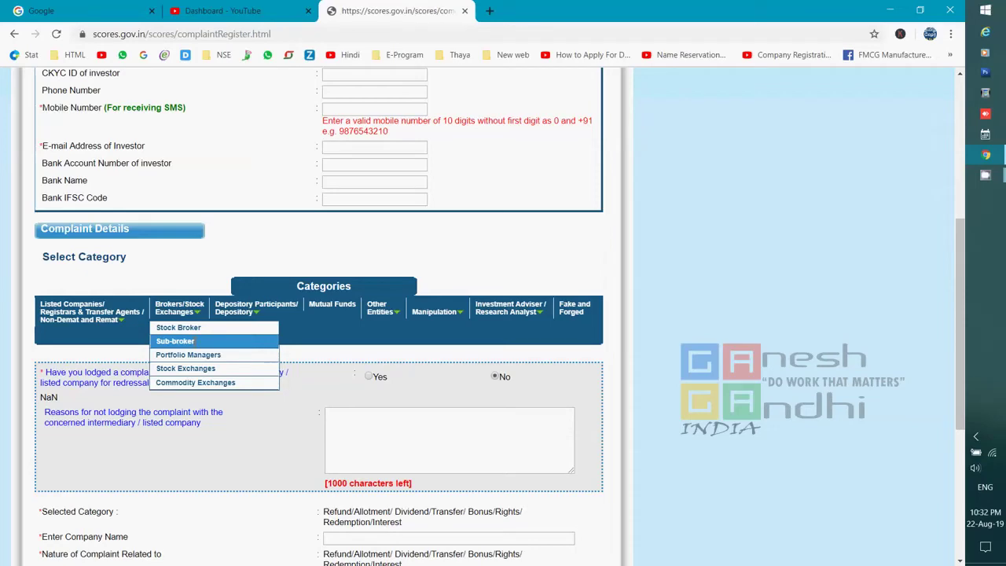
click(195, 341)
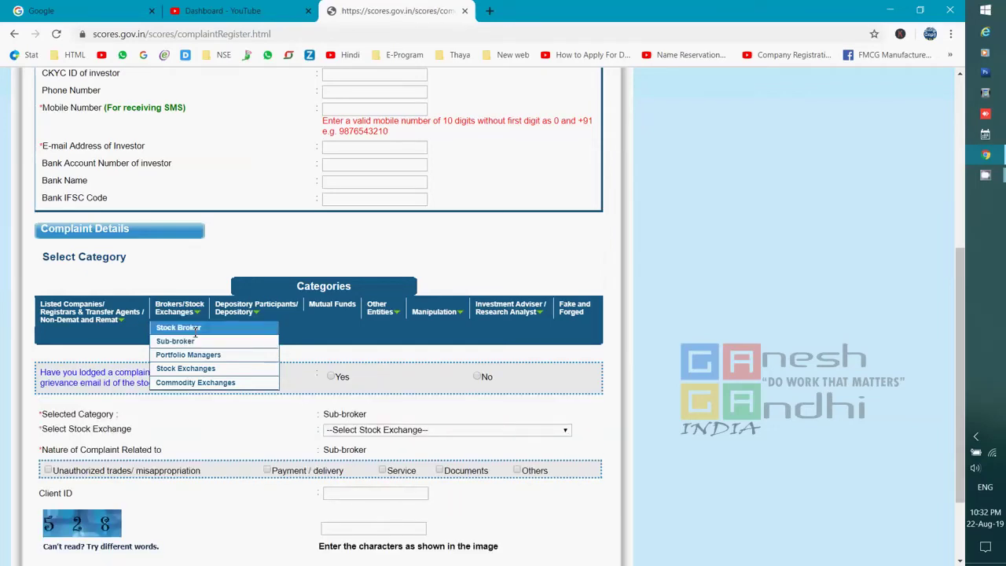
scroll(219, 404, down, 3)
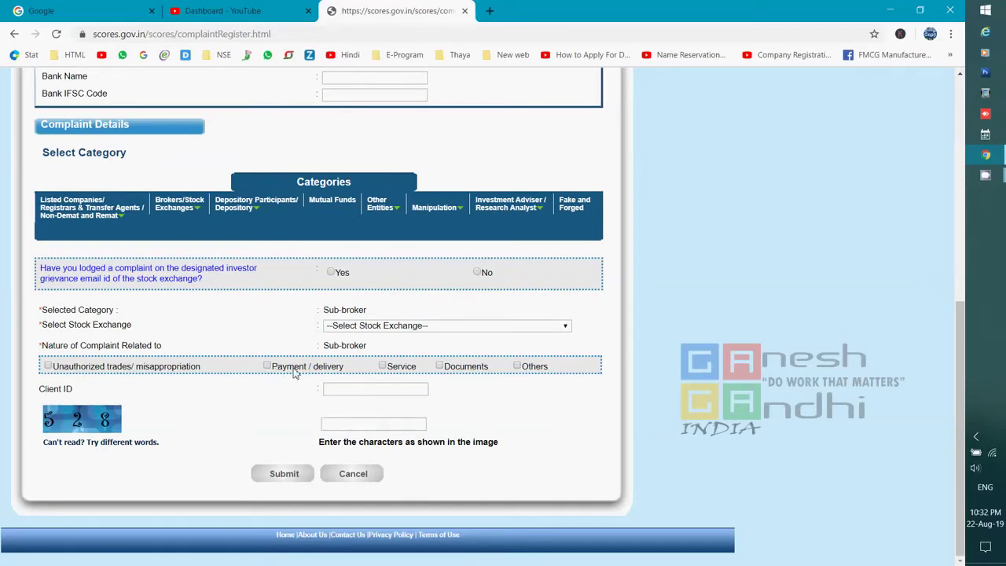
Step: Choose National Stock Exchange of India Ltd. as the exchange and try the Unauthorized trades/misappropriation complaint nature, clearing it again
click(385, 329)
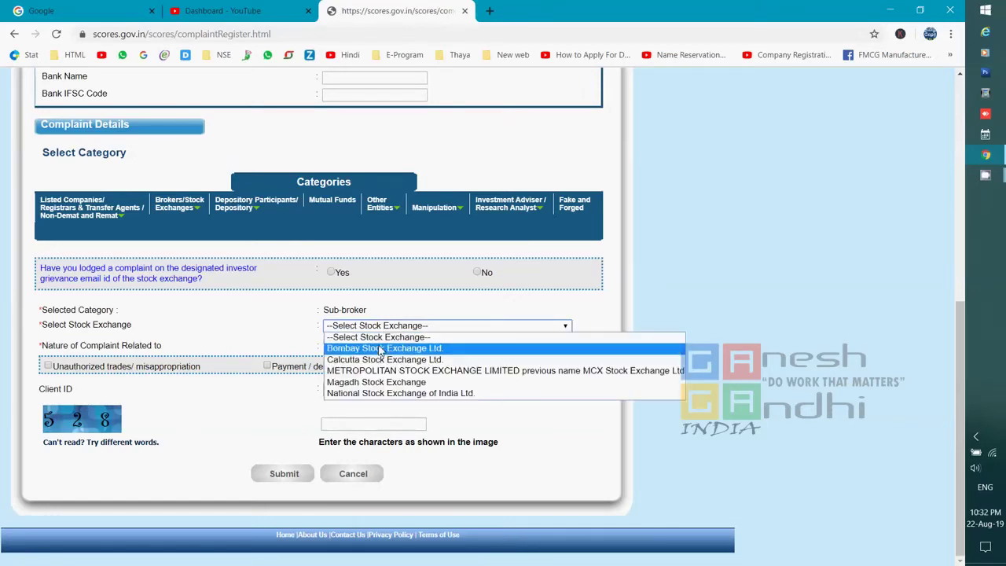
click(369, 395)
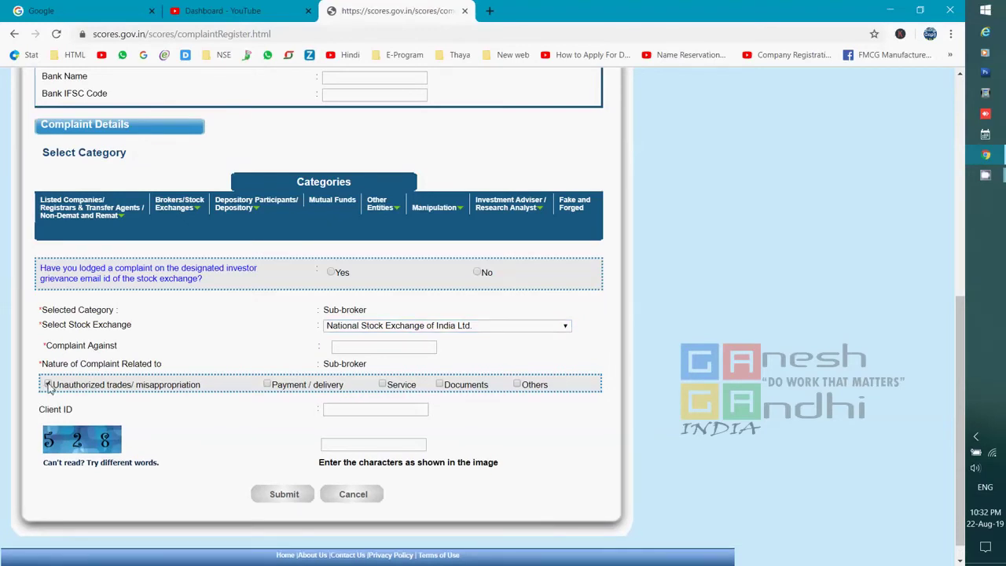
click(48, 385)
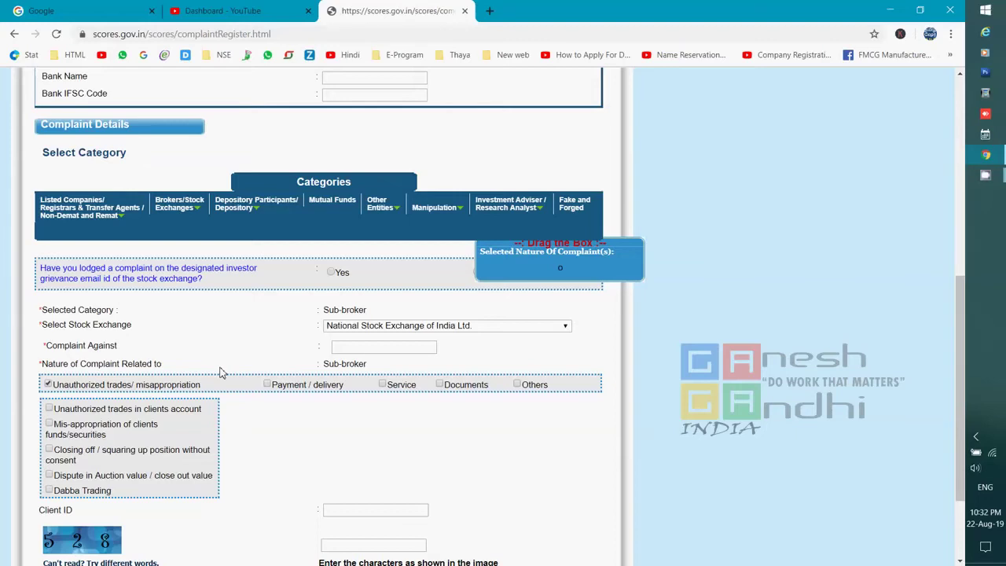
click(48, 385)
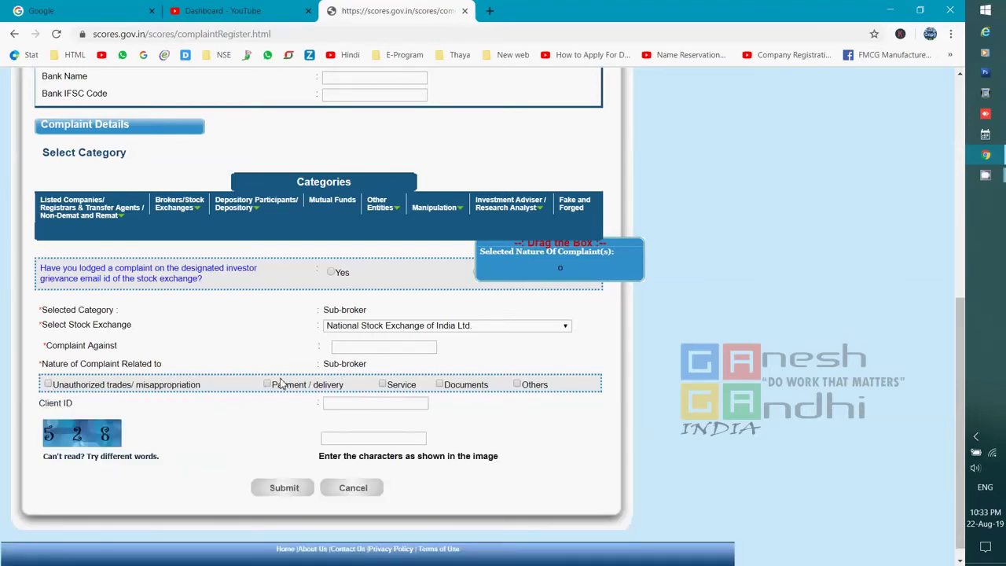
Step: Change the complaint category to Commodity Exchanges under Brokers/Stock Exchanges
scroll(253, 371, up, 1)
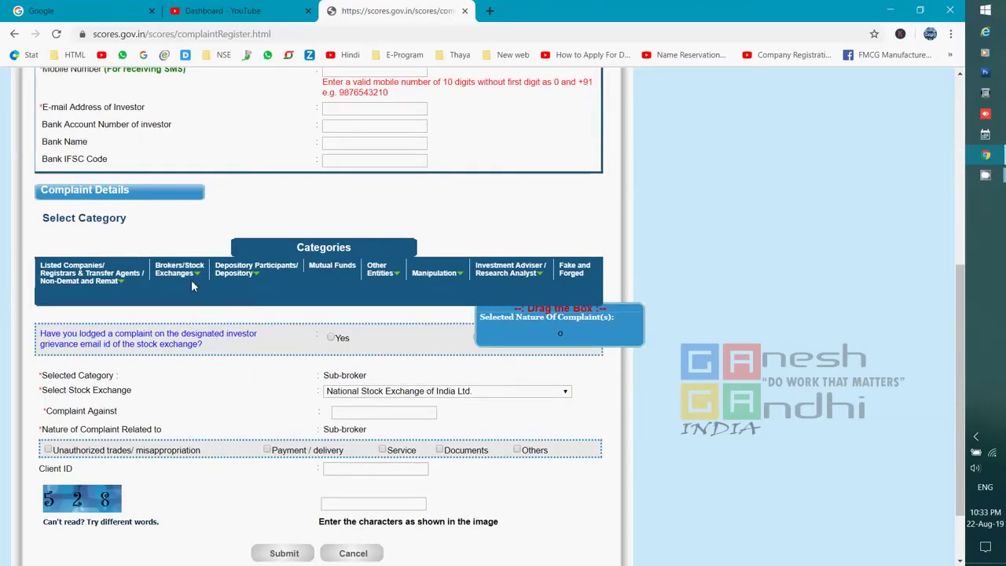
mouse_move(192, 276)
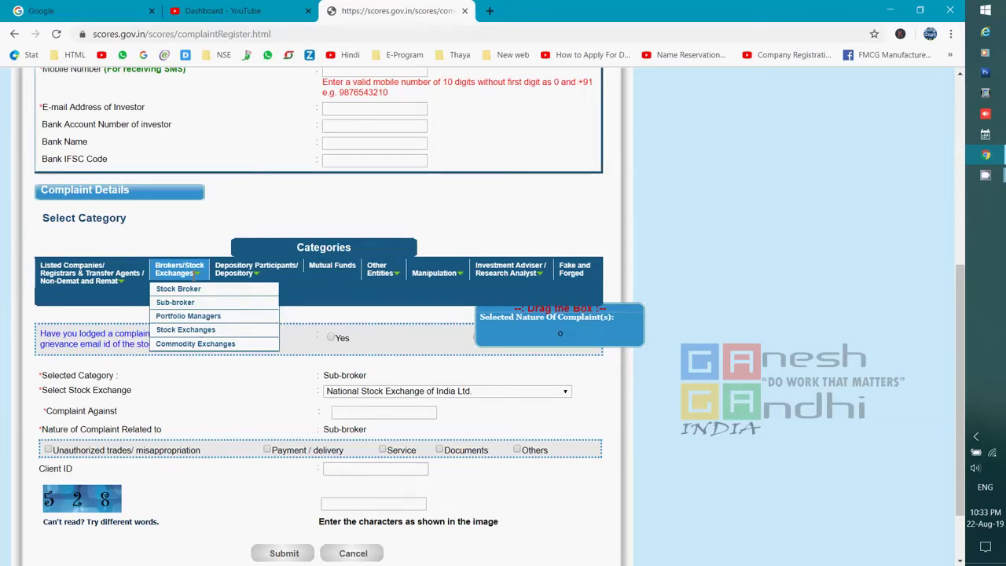
click(204, 344)
Step: Try the Depository complaint category and switch it to Mutual Funds
mouse_move(256, 271)
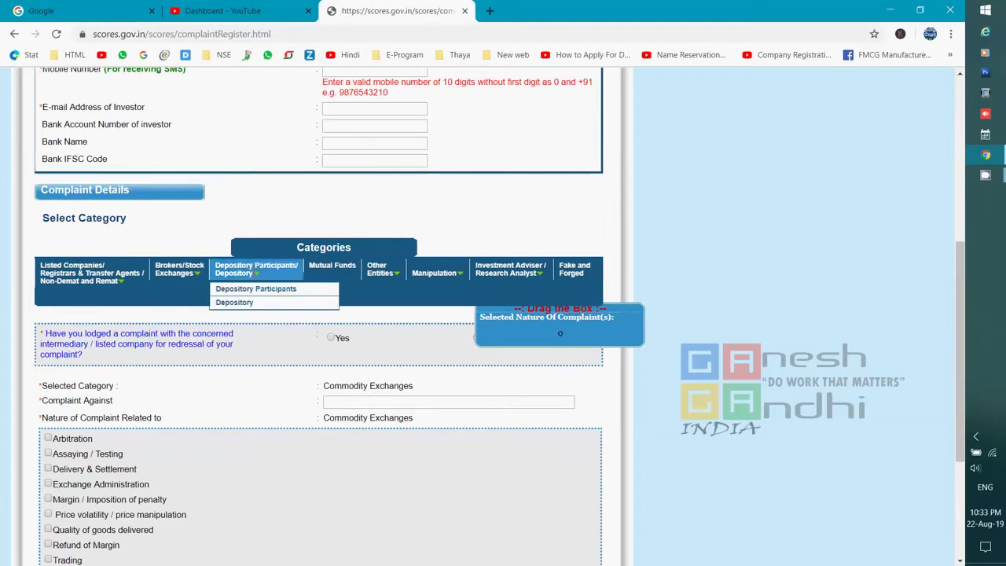
click(251, 303)
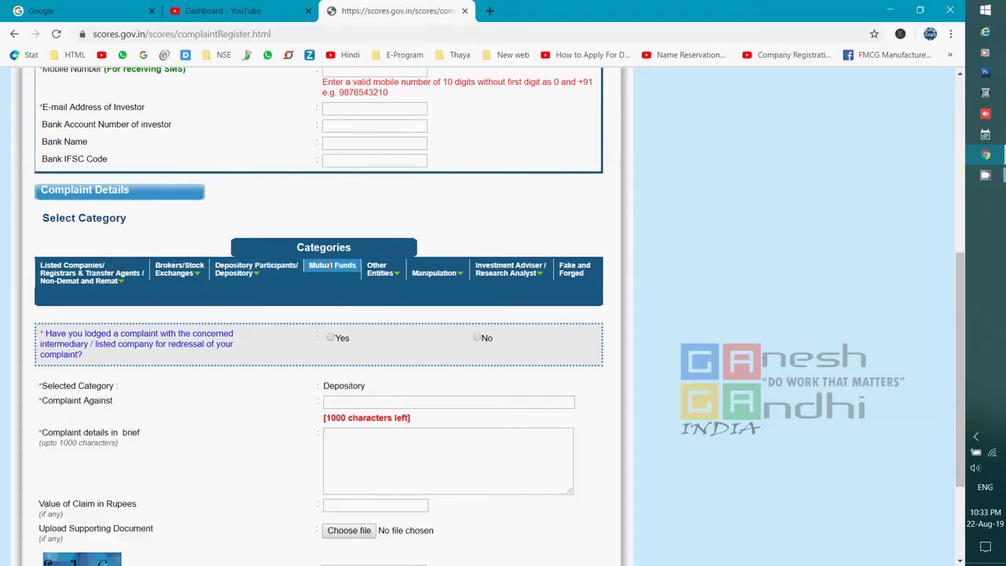
click(331, 266)
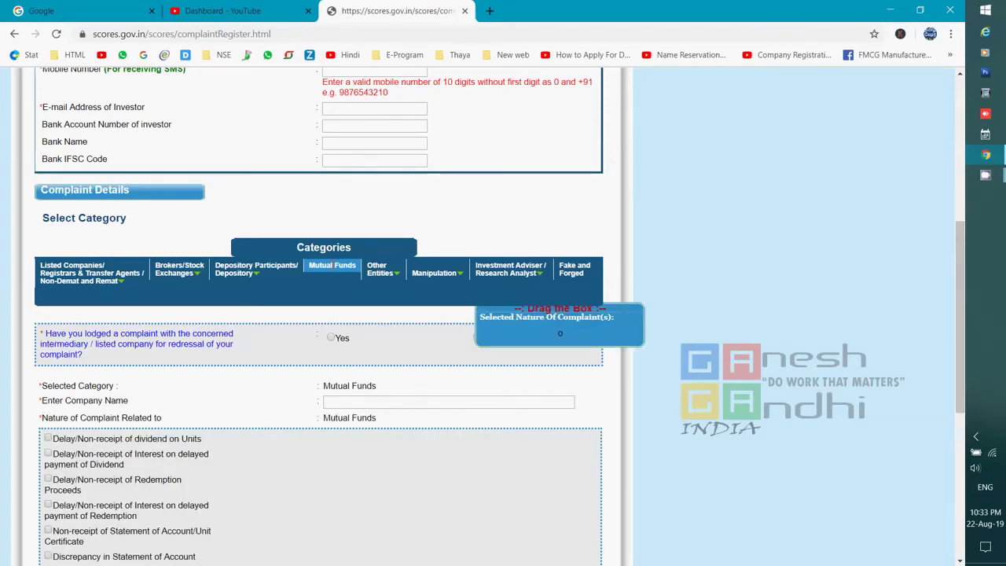
Step: Browse the Other Entities, Manipulation and Investment Adviser/Research Analyst subcategories, and set the complaint category to Fake and Forged
mouse_move(390, 273)
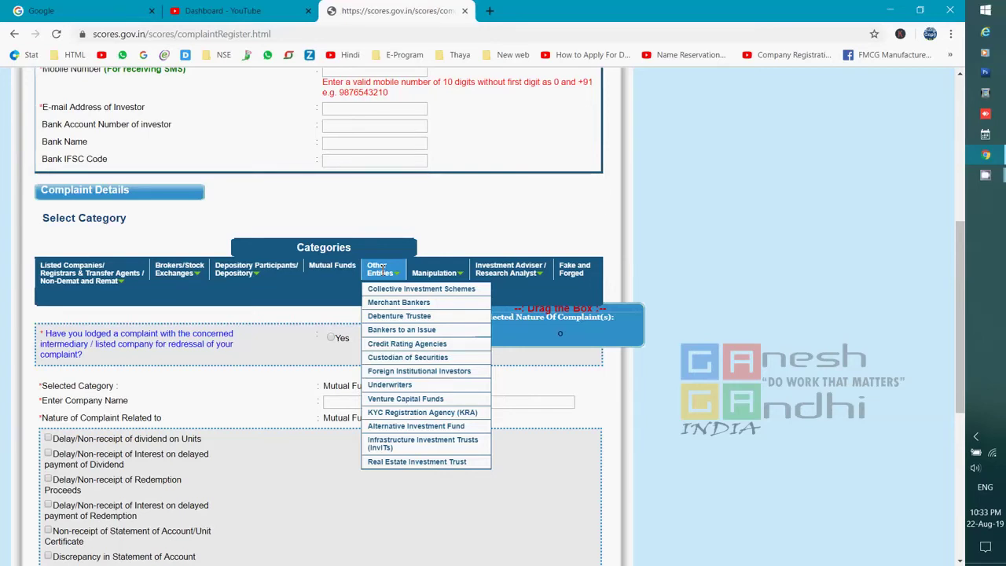
mouse_move(427, 272)
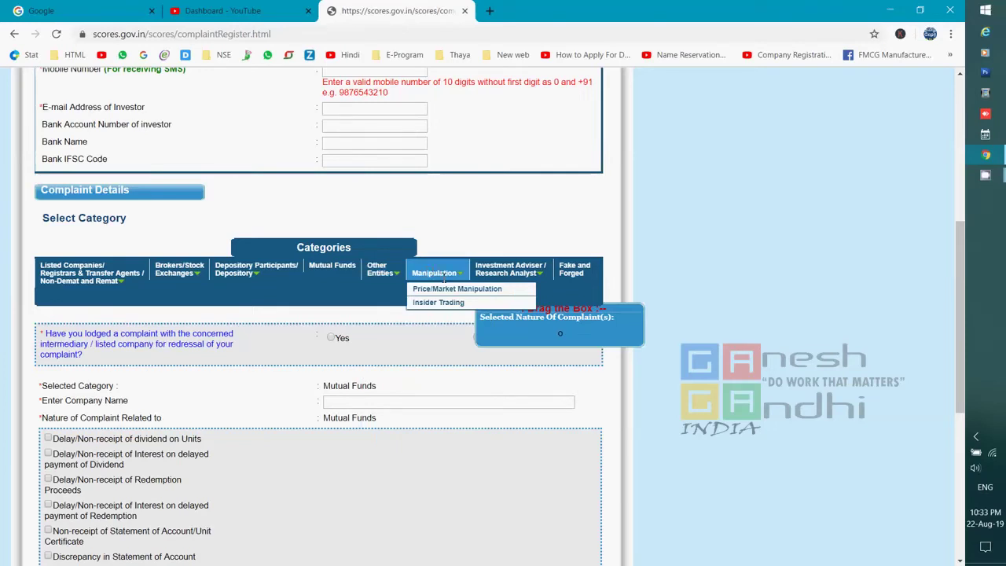
mouse_move(510, 273)
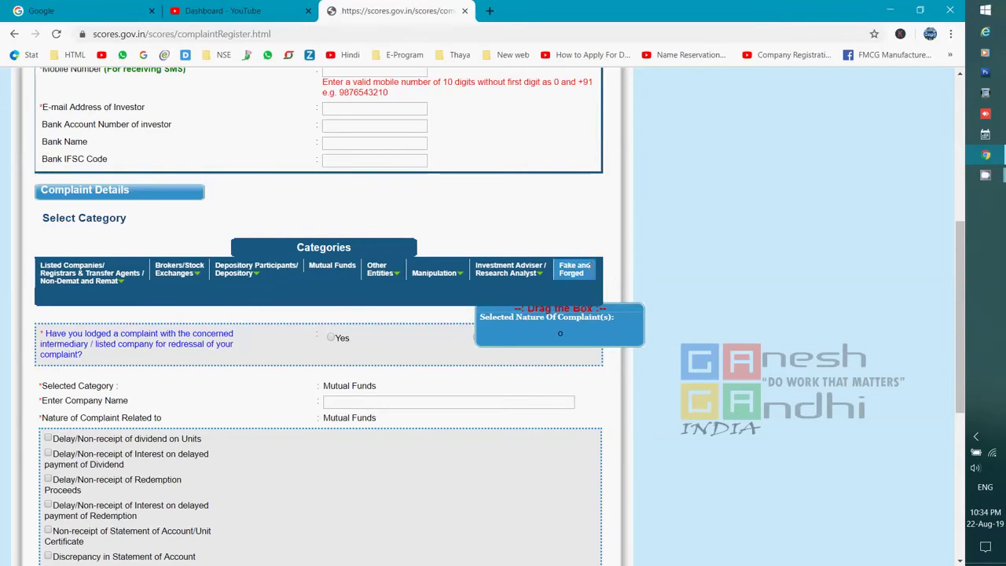
click(588, 266)
scroll(664, 259, down, 1)
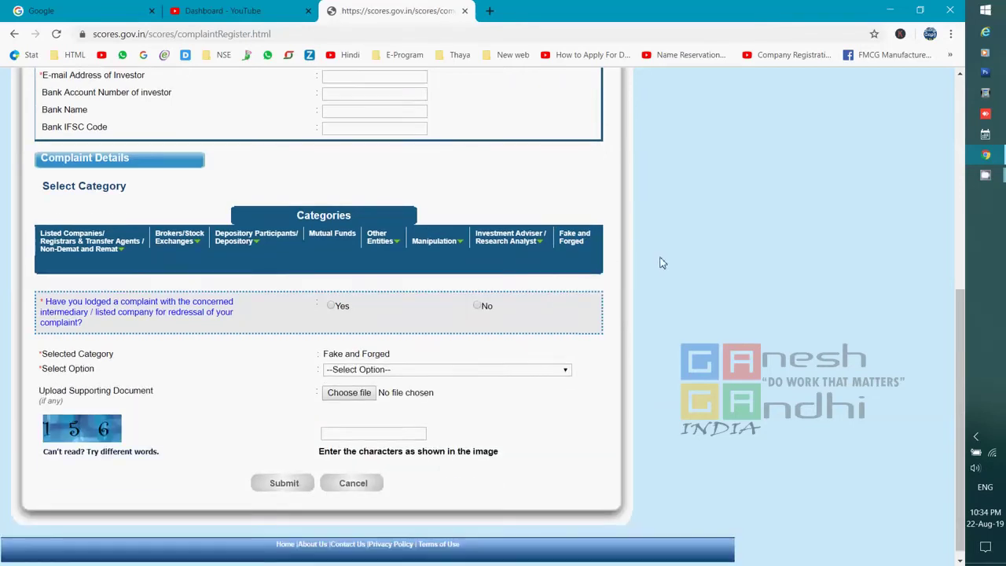
Step: Review the Select Option choices for the complaint and the Investment Adviser/Research Analyst and Brokers/Stock Exchanges subcategories
click(532, 360)
click(673, 332)
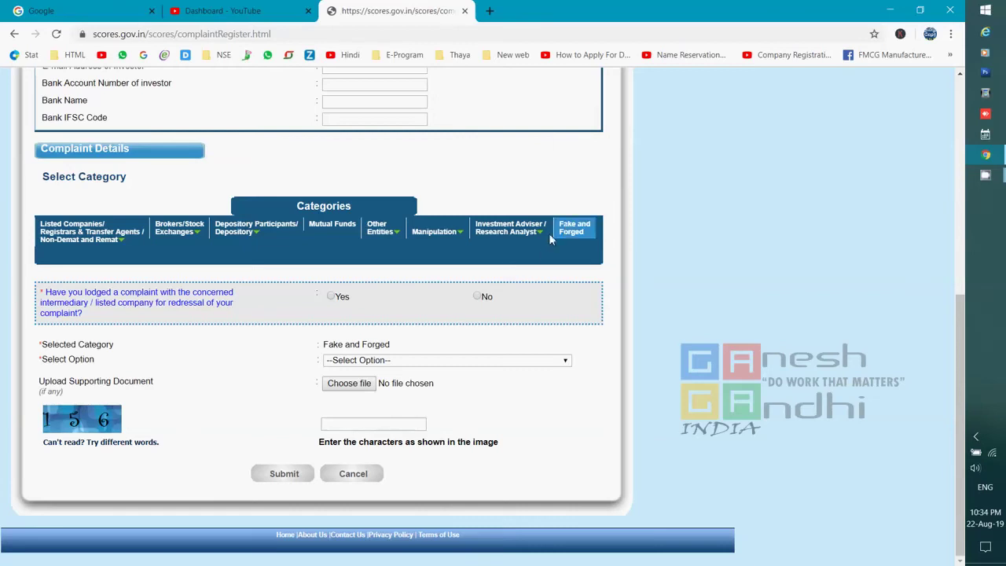
mouse_move(517, 235)
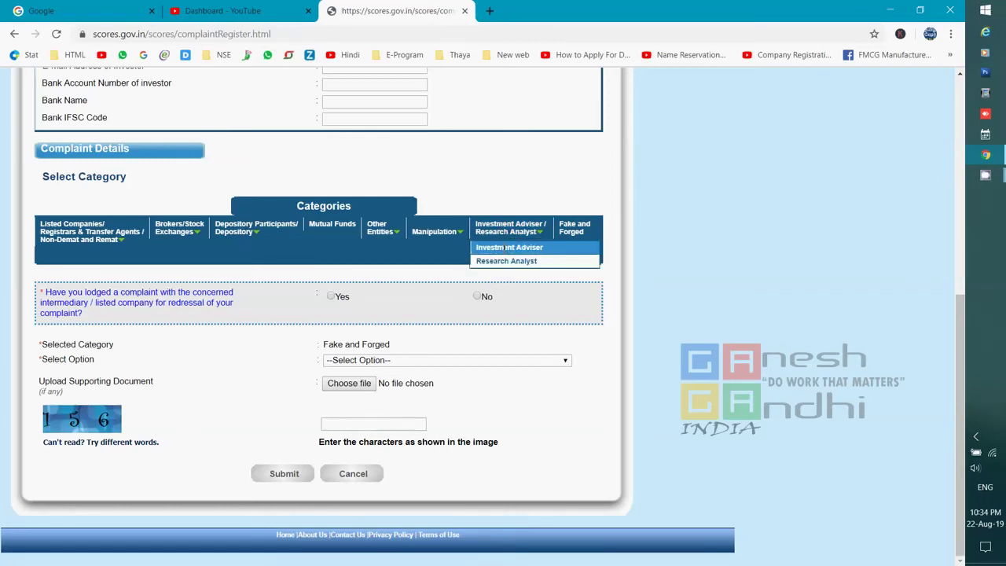
mouse_move(193, 243)
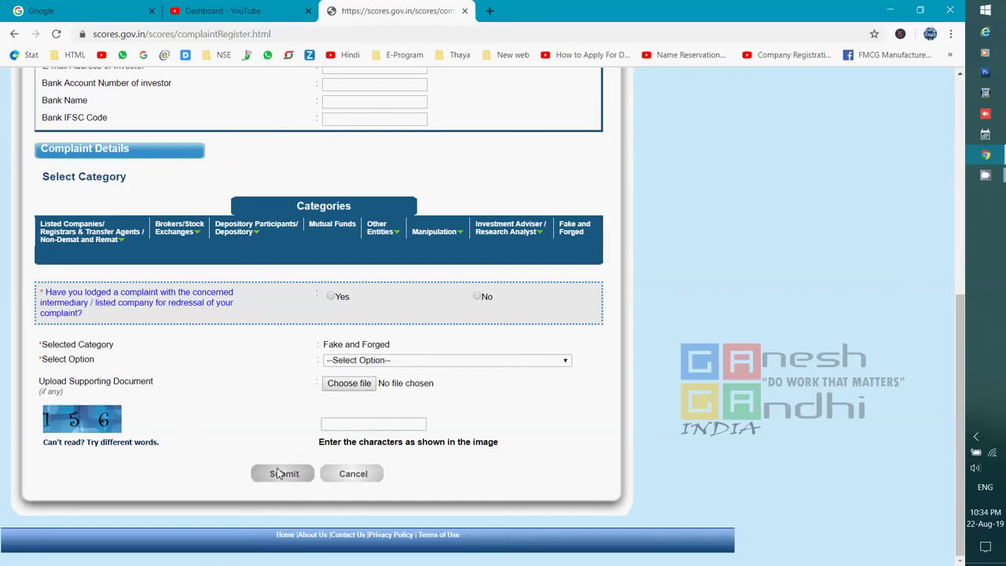
Step: Change the complaint category to Stock Broker under Brokers/Stock Exchanges
scroll(280, 440, up, 4)
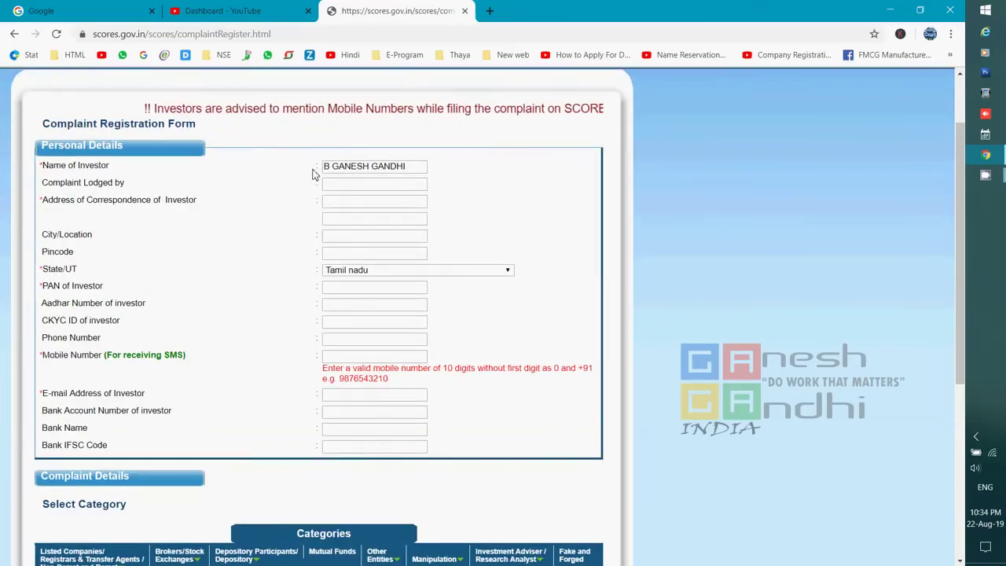
scroll(291, 129, up, 1)
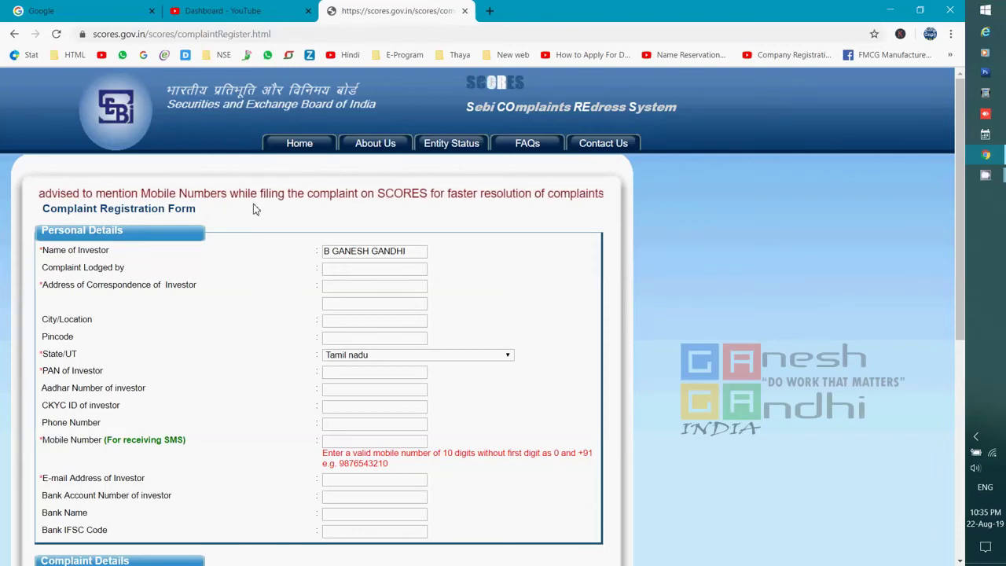
scroll(254, 208, down, 5)
mouse_move(179, 268)
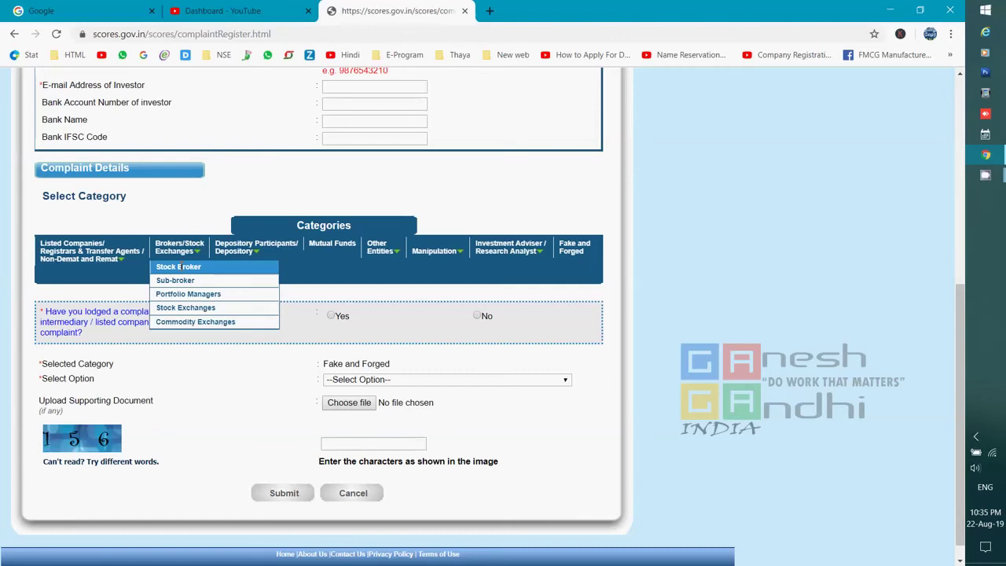
click(179, 268)
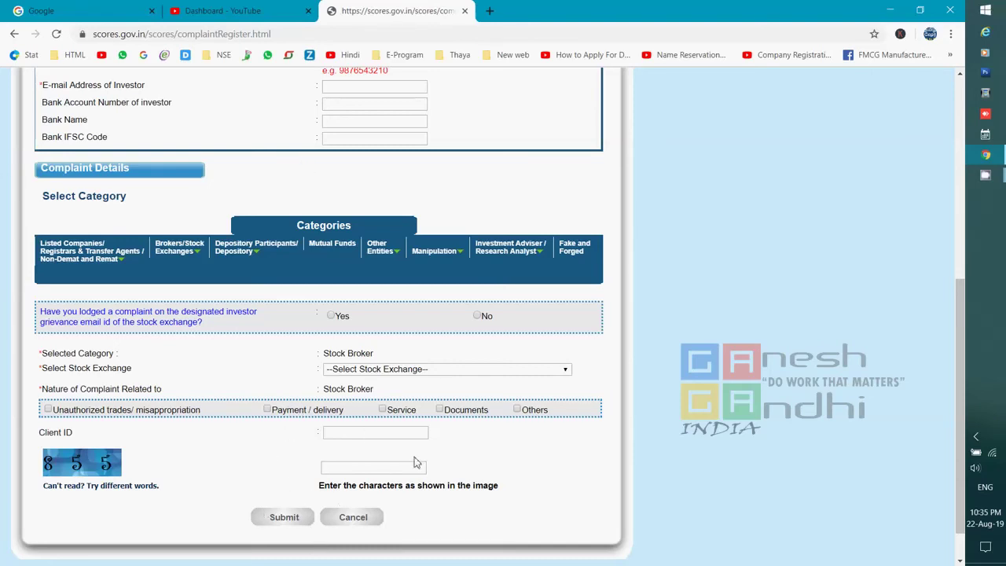
scroll(367, 438, up, 1)
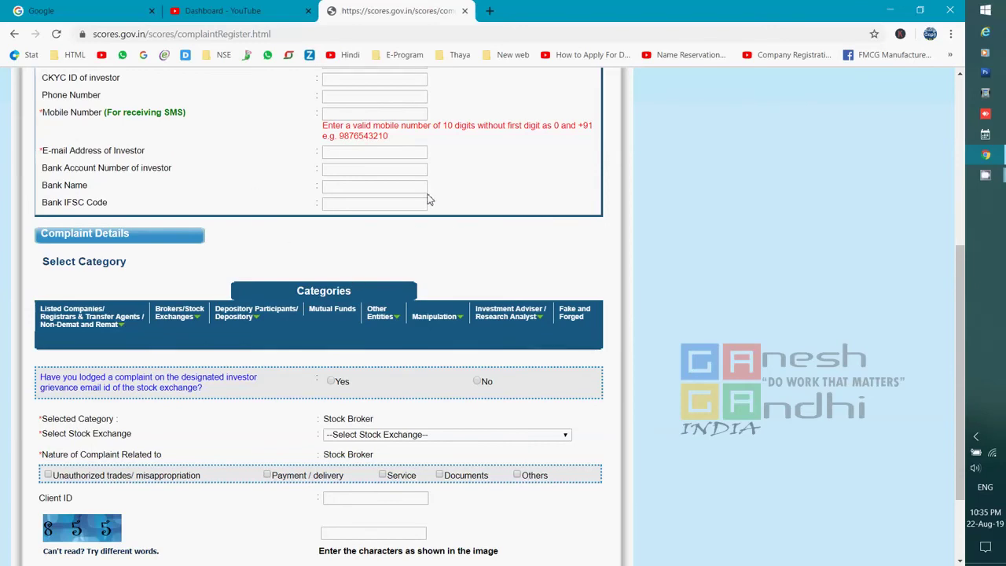
scroll(429, 199, up, 5)
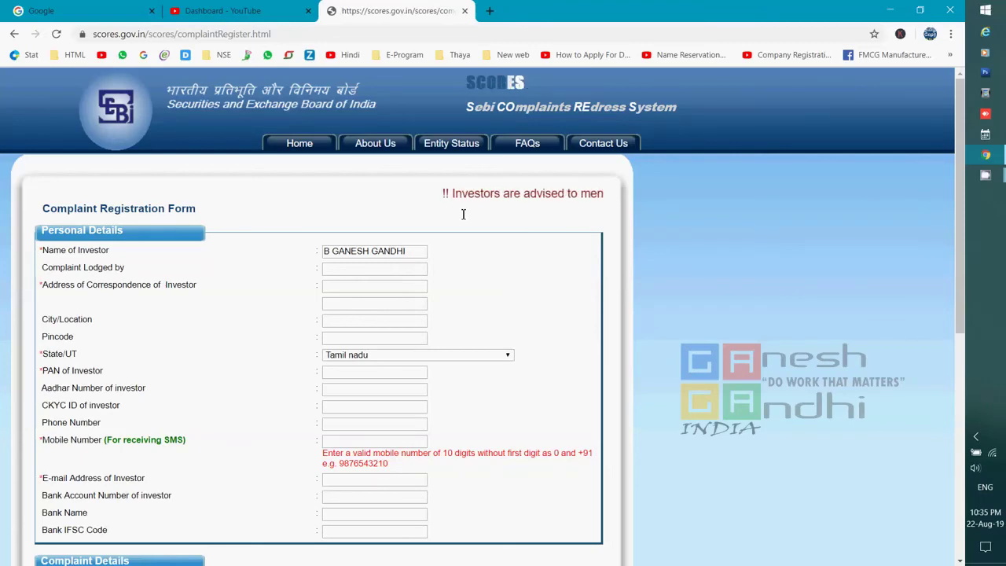
scroll(456, 247, down, 4)
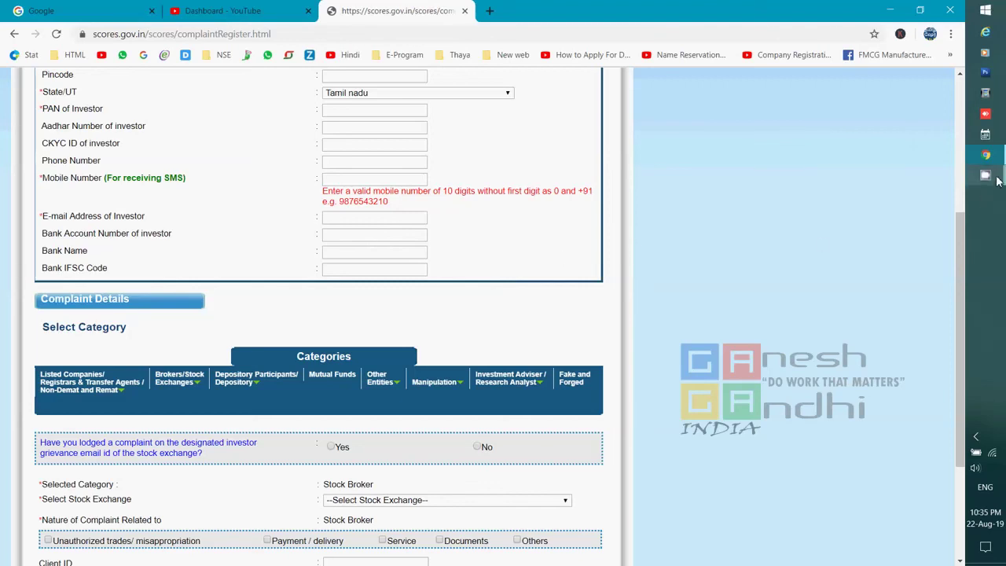
mouse_move(985, 175)
click(912, 157)
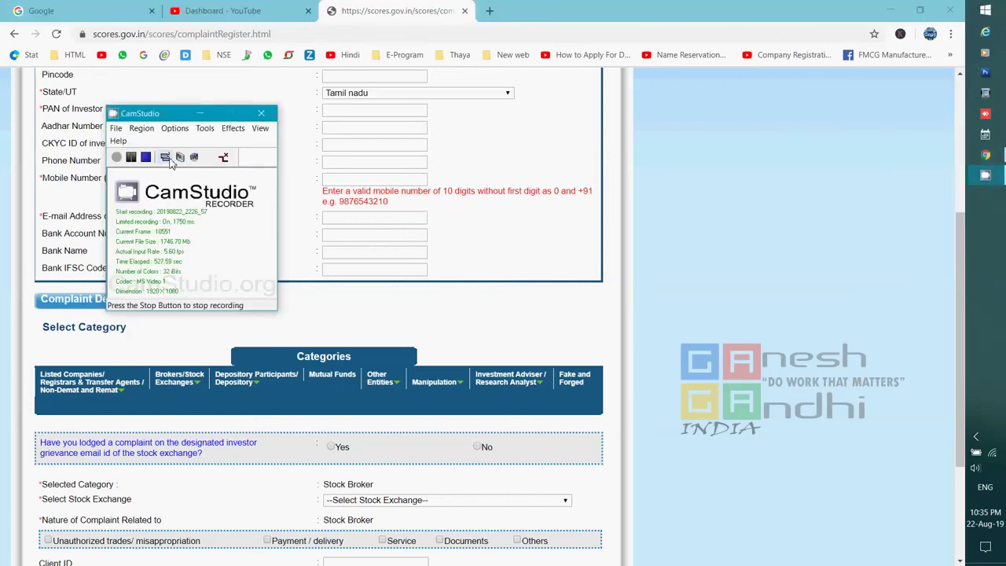